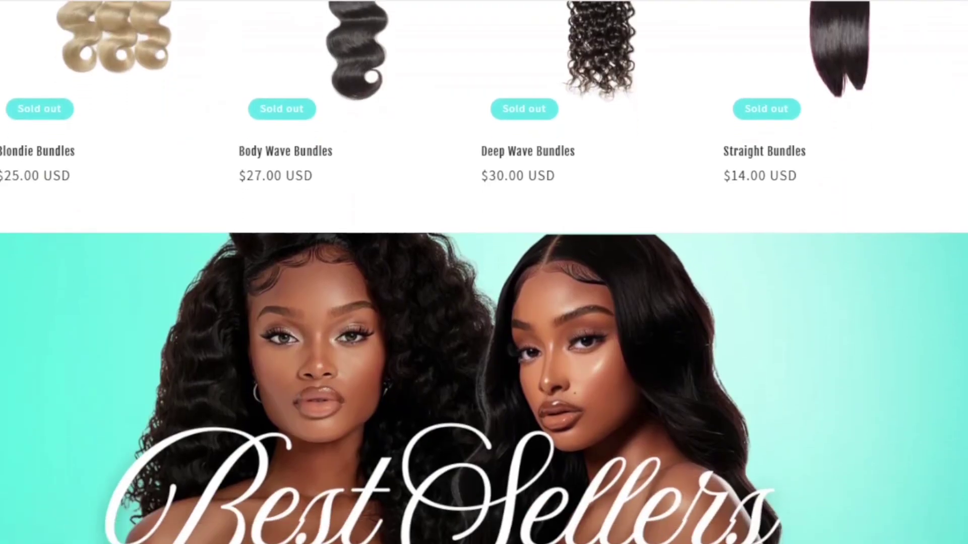
Step: Look through the example hair store's home page from the bundle products down to the selfie banner
scroll(484, 272, "down", 5)
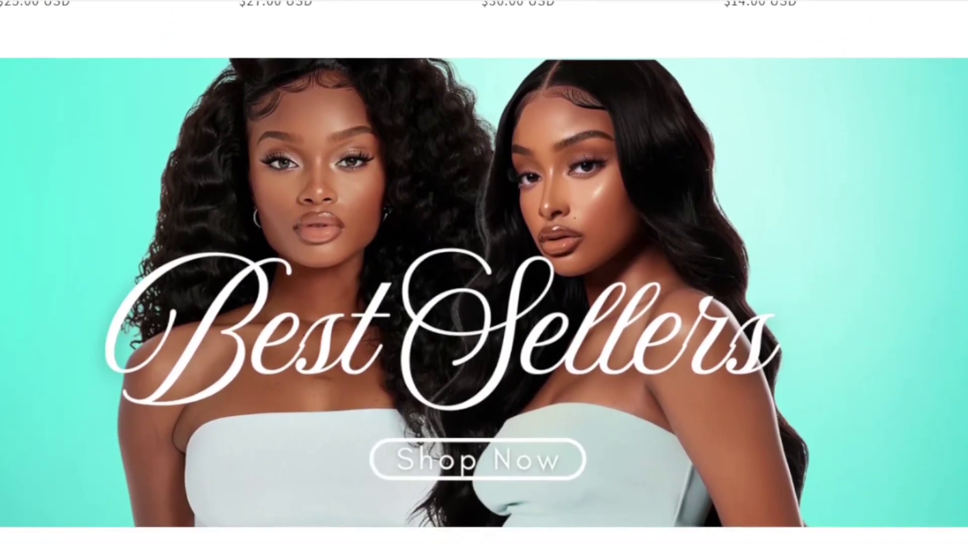
scroll(484, 272, "down", 5)
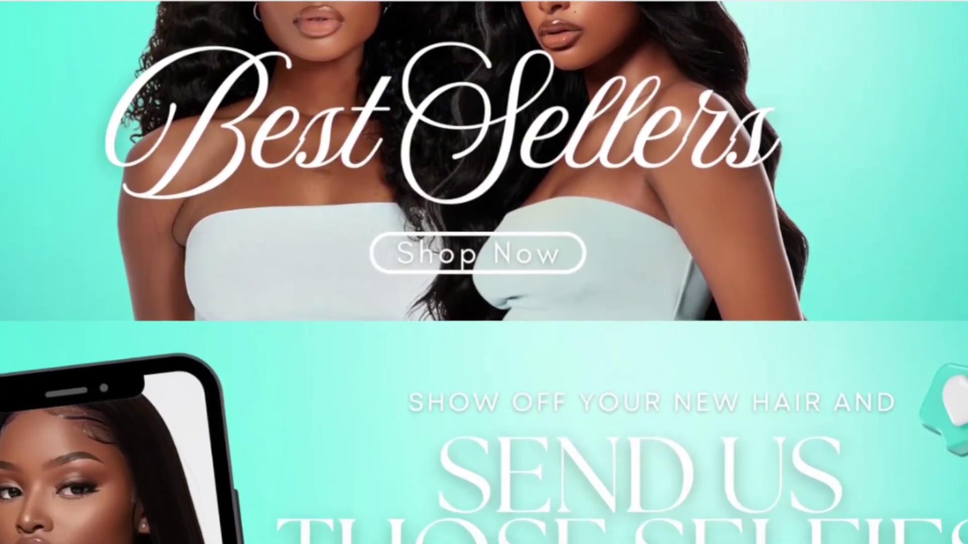
scroll(483, 272, "down", 5)
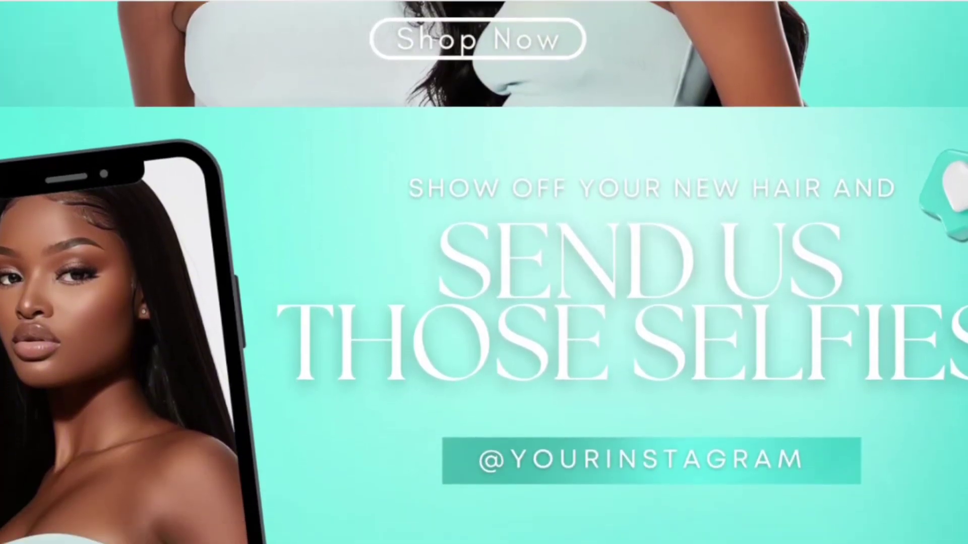
scroll(484, 272, "down", 3)
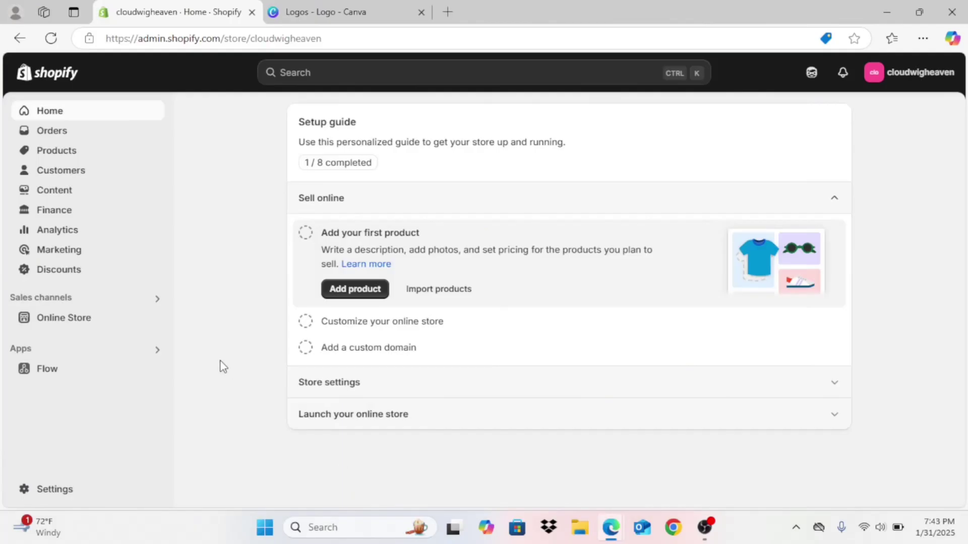
Step: Open the Dawn theme of the online store for customization and switch the preview to mobile view
left_click(76, 325)
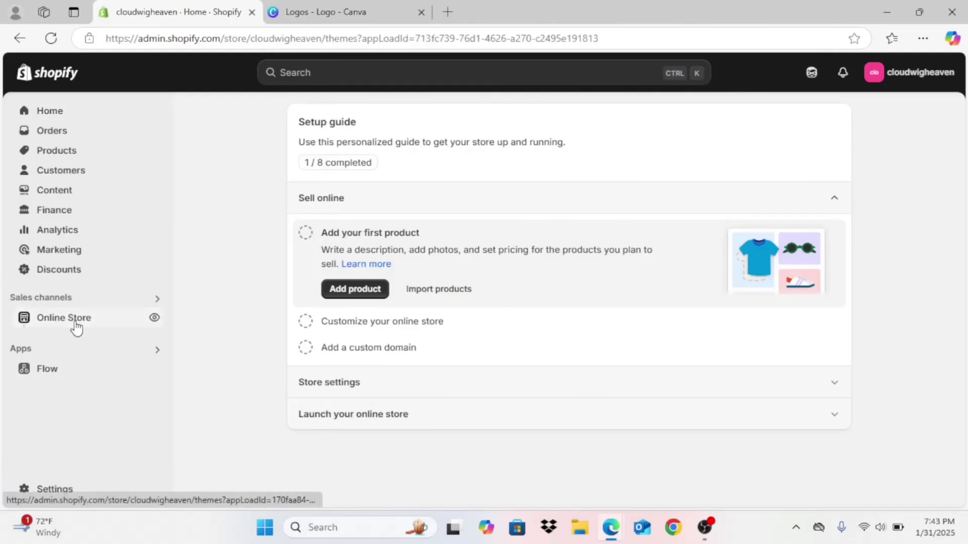
scroll(77, 325, "down", 1)
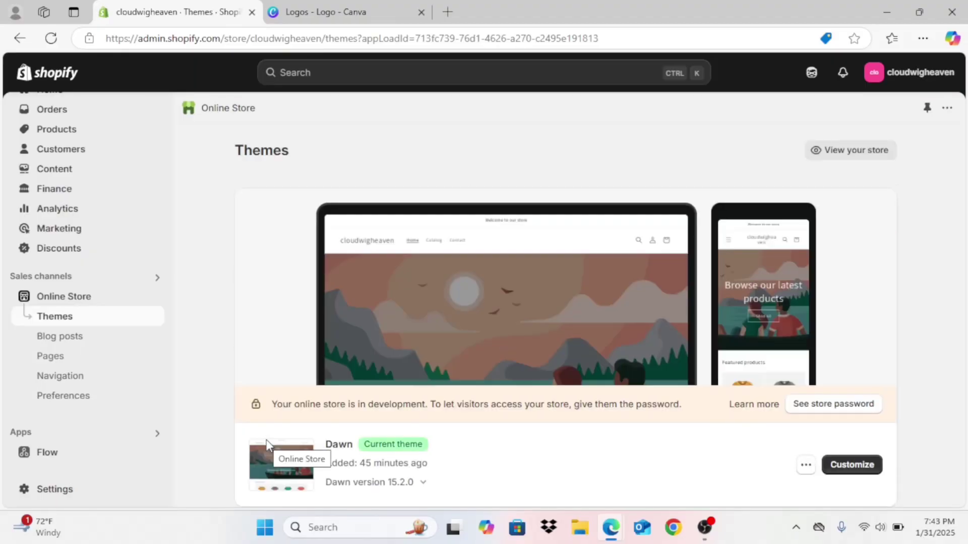
left_click(852, 466)
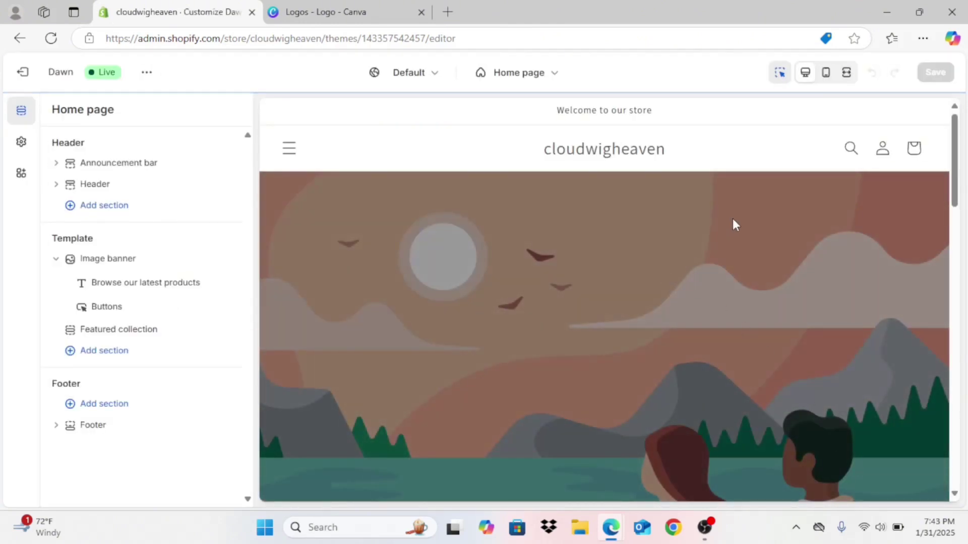
left_click(825, 73)
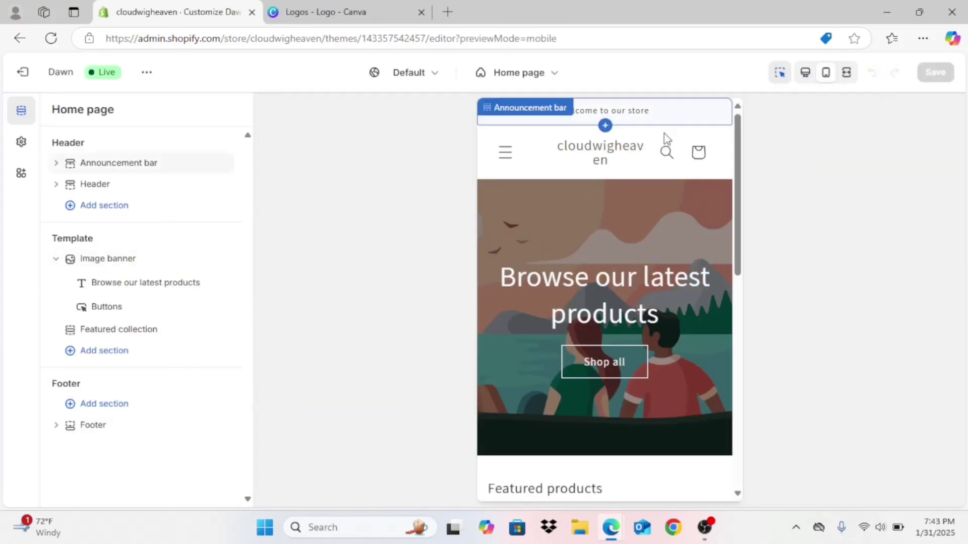
Step: Upload the Logos (3) image from Downloads as the store's header logo and increase the desktop logo width
left_click(612, 156)
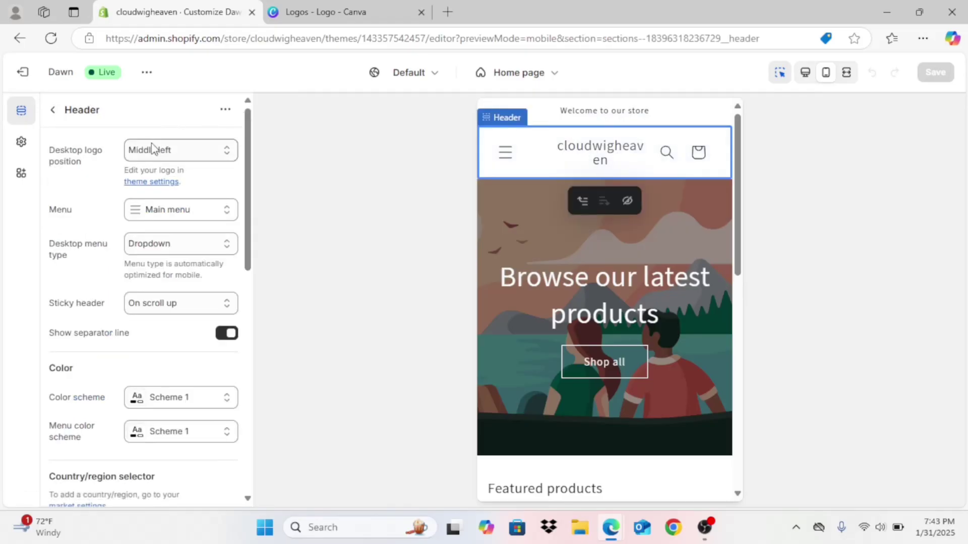
left_click(151, 182)
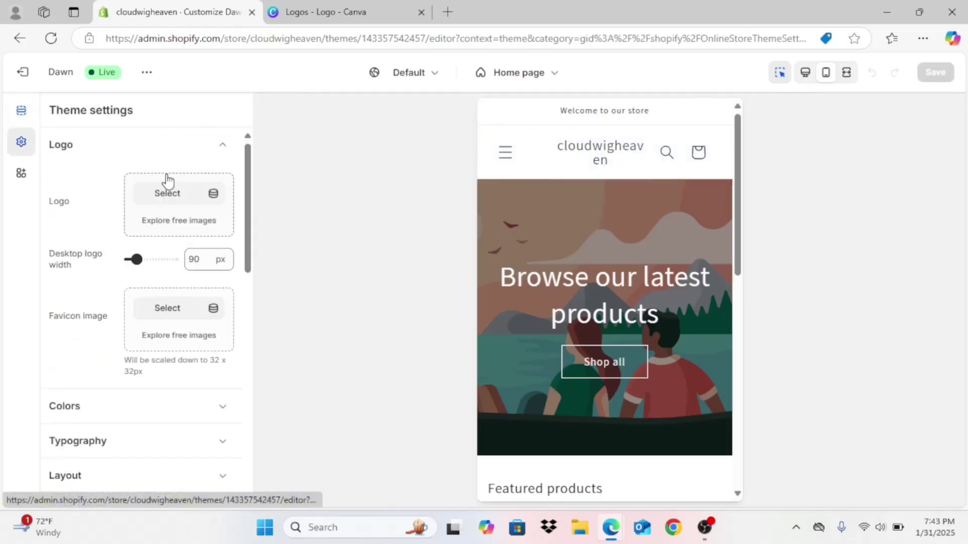
left_click(177, 201)
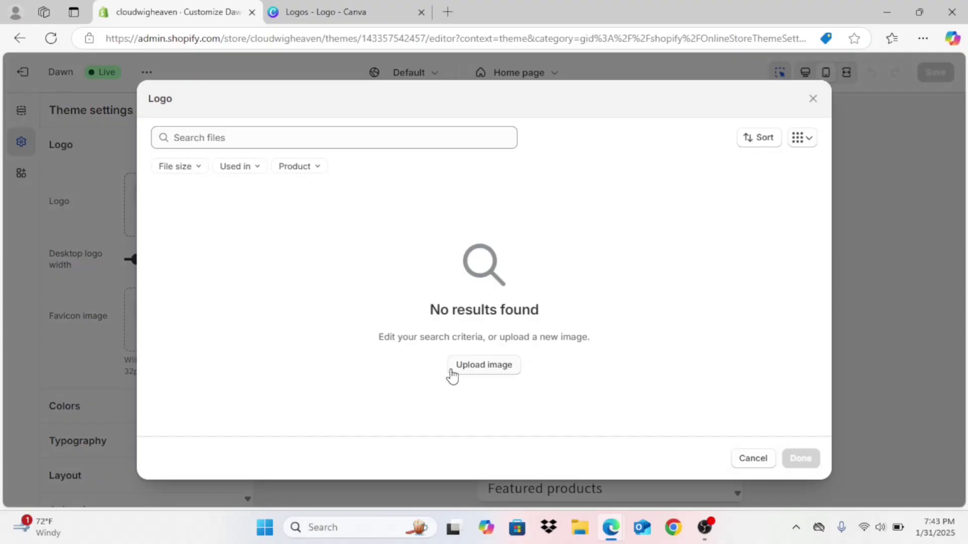
left_click(453, 373)
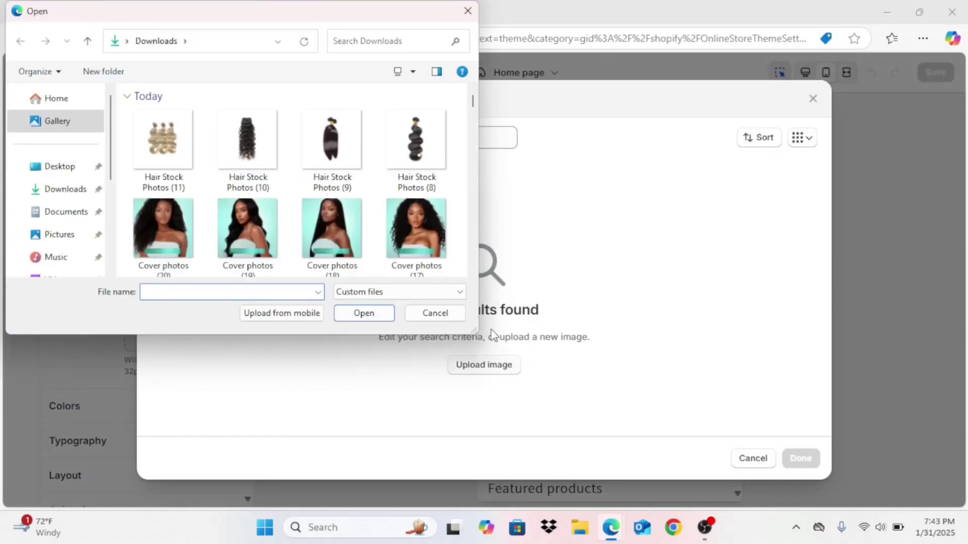
scroll(474, 276, "down", 3)
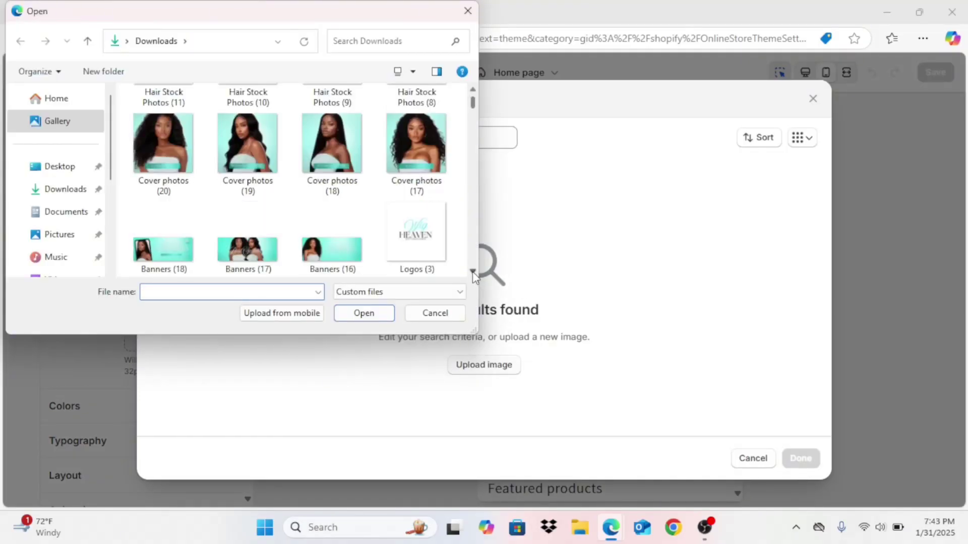
double_click(424, 151)
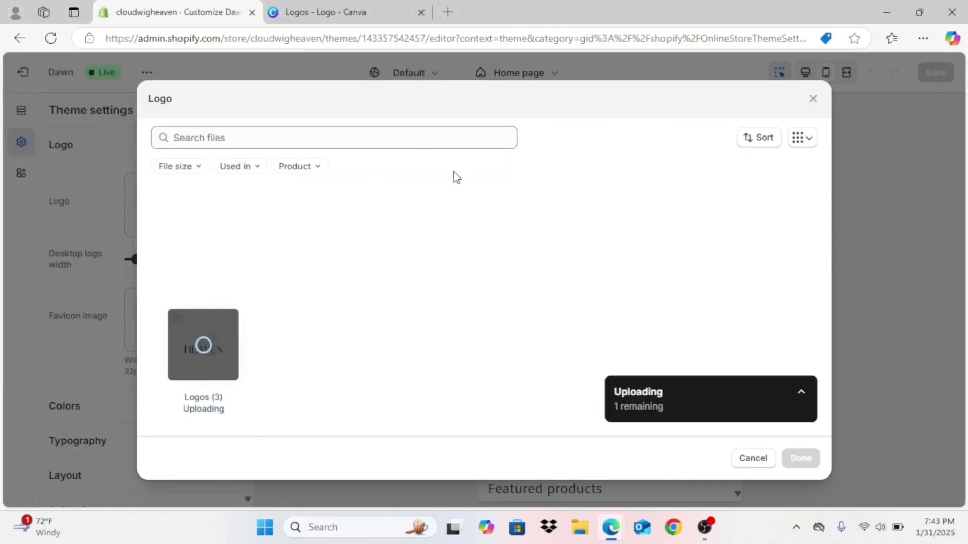
left_click(800, 458)
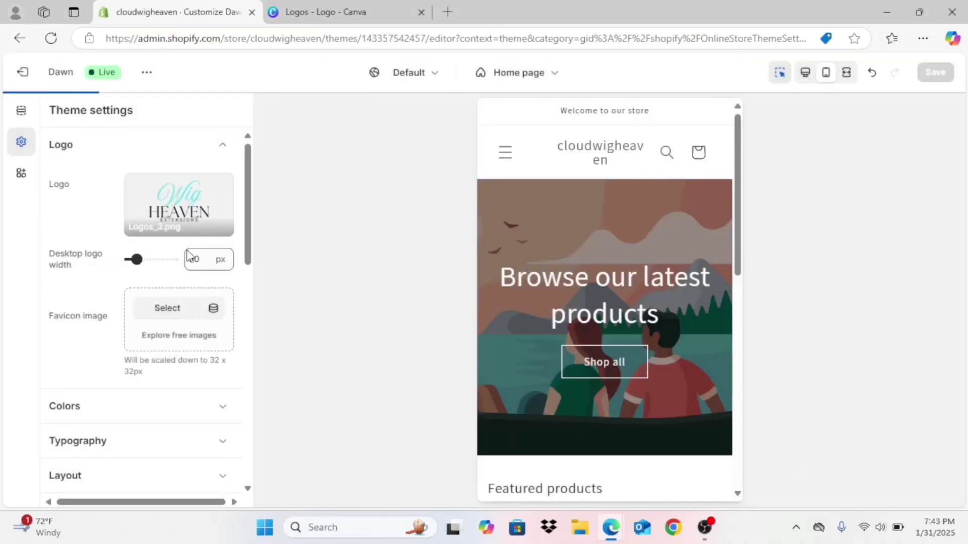
left_click_drag(135, 269, 189, 259)
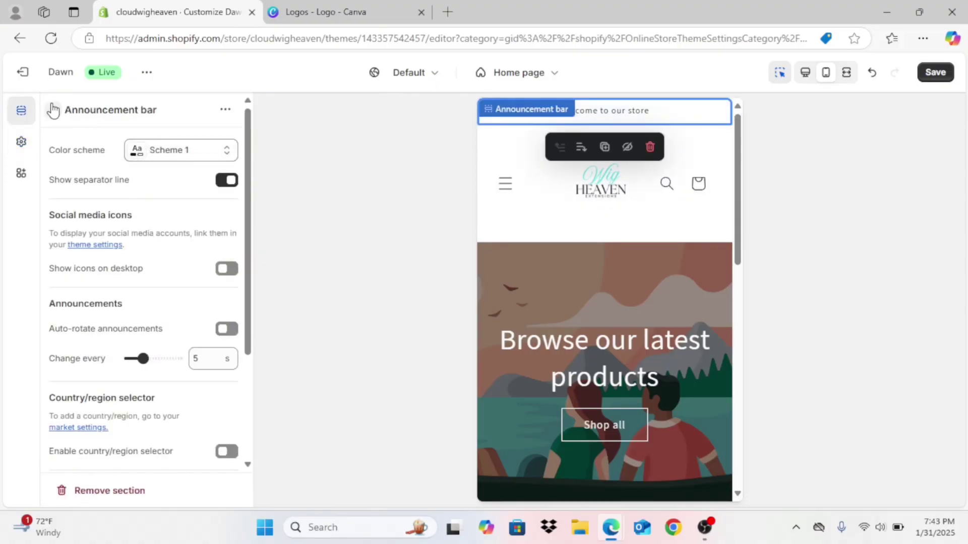
Step: Change the announcement bar text to WELCOME TO WIG HEAVEN
left_click(50, 114)
left_click(132, 184)
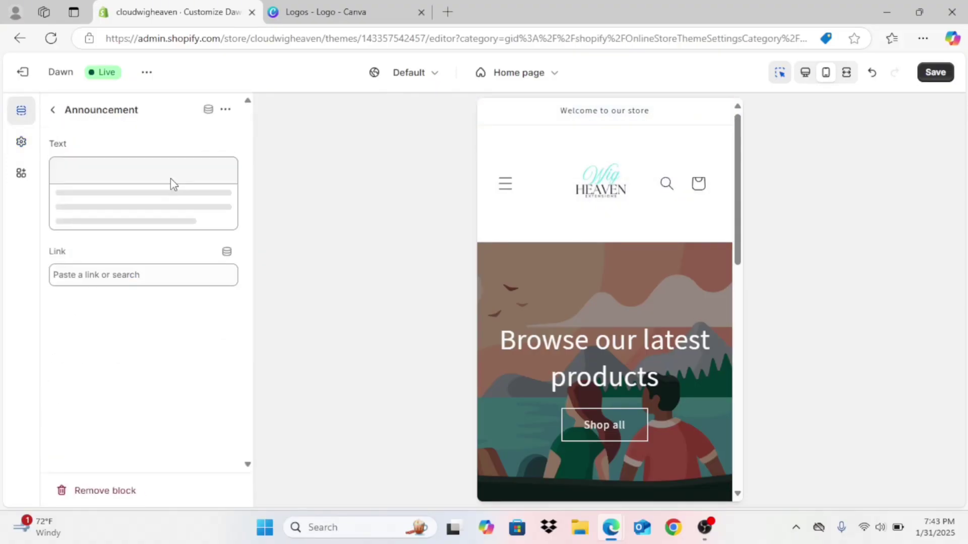
triple_click(131, 176)
type("WELCOME TO WIG HEAVEN")
left_click(52, 109)
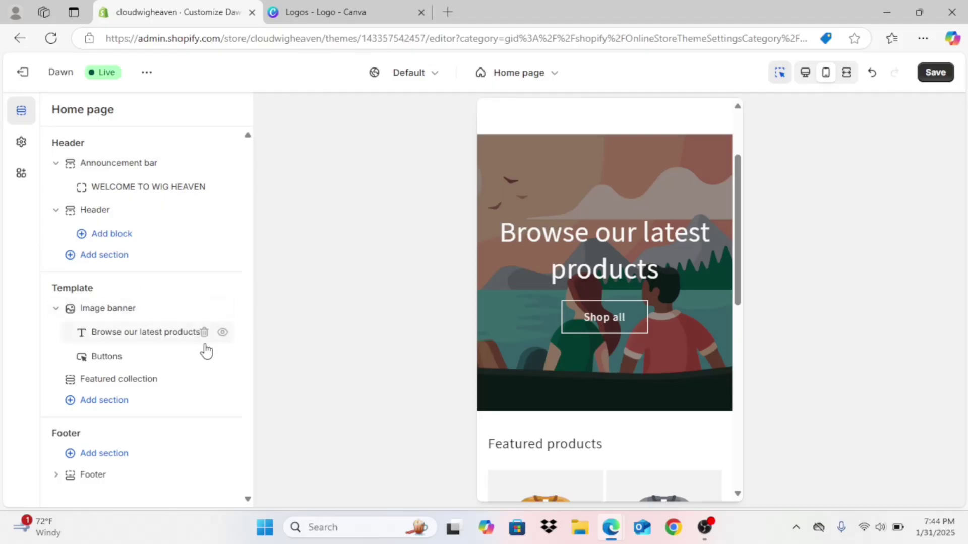
Step: Hide the image banner's heading and buttons, and upload Banners (16) from Downloads as its first image
left_click(222, 332)
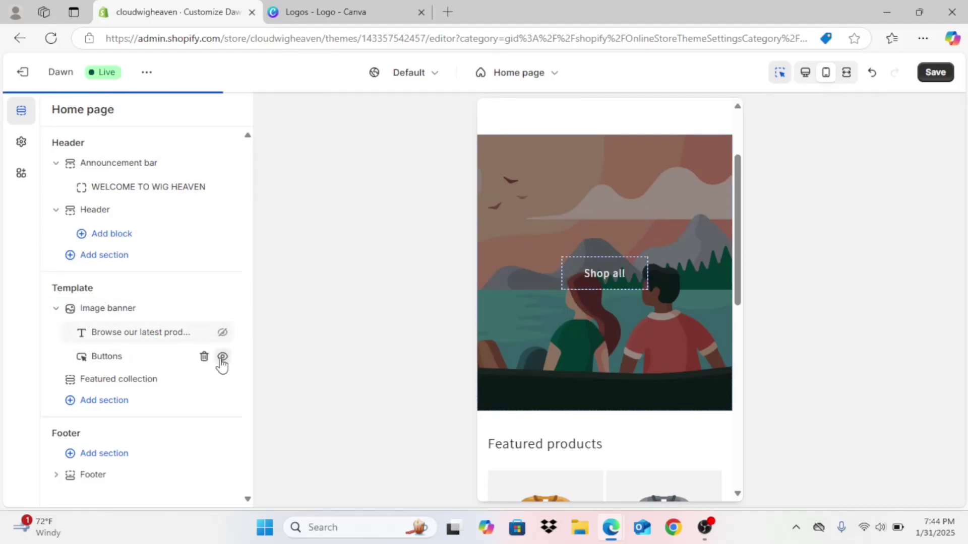
left_click(163, 312)
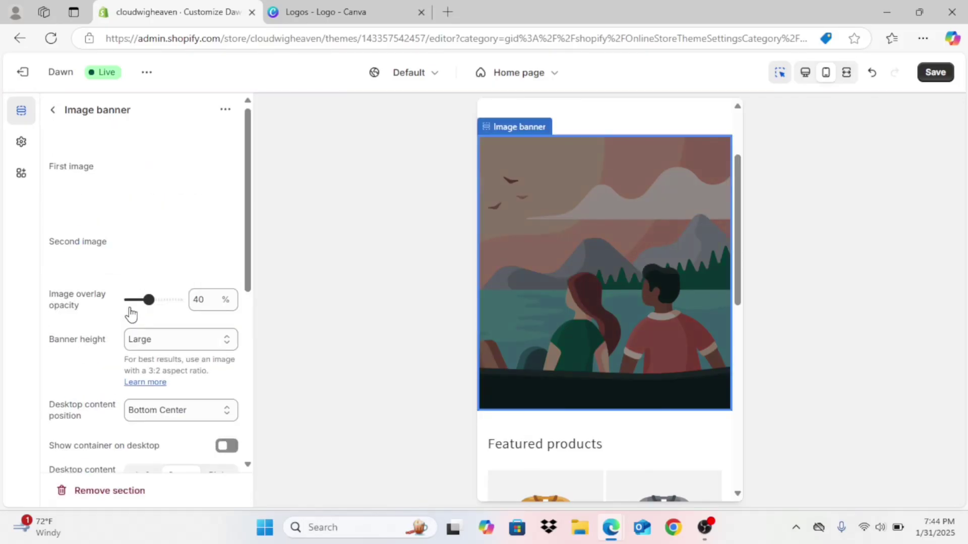
left_click(169, 160)
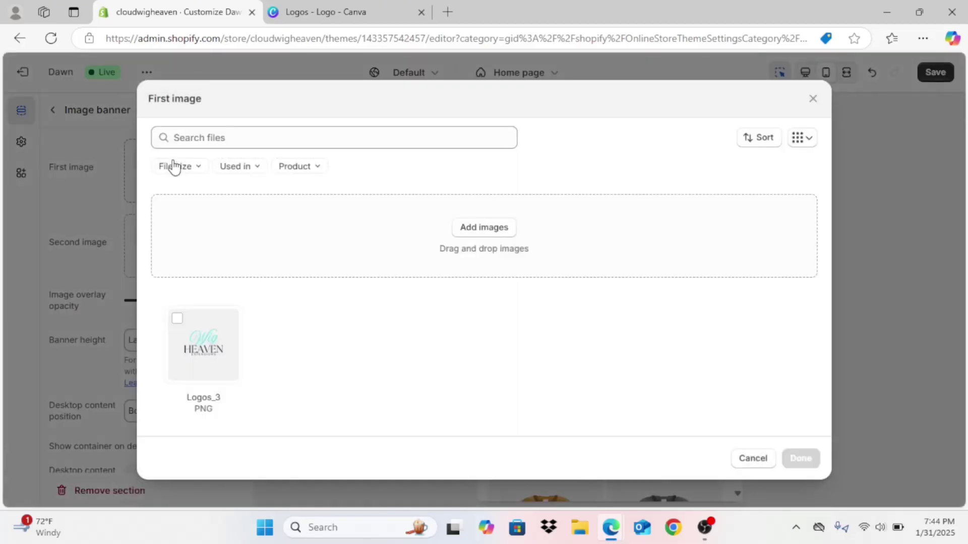
left_click(506, 229)
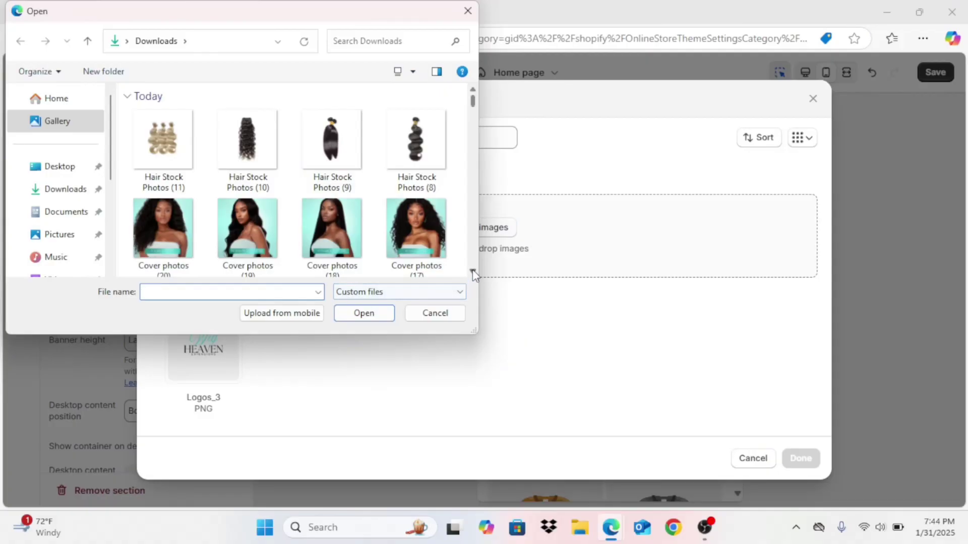
scroll(474, 272, "down", 3)
double_click(325, 172)
left_click(801, 459)
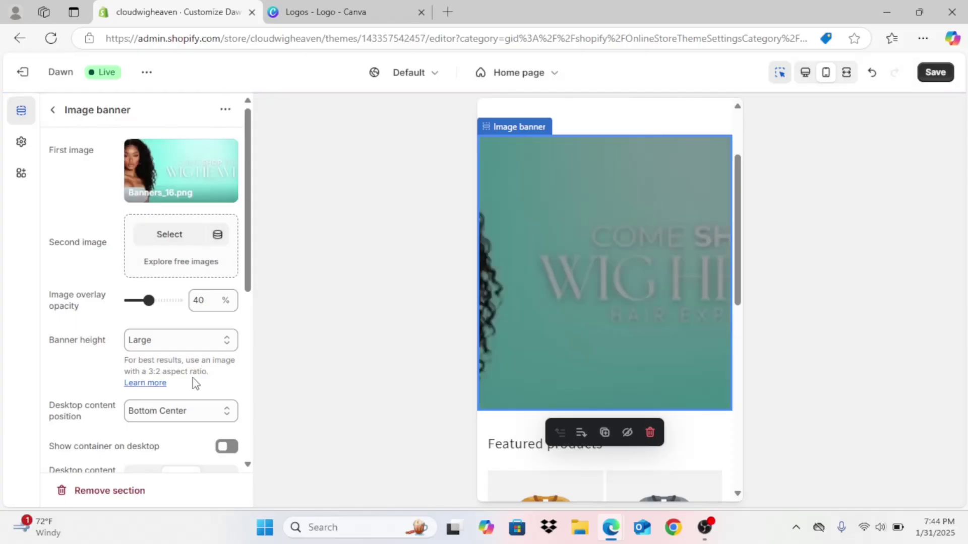
Step: Set the image banner's height to Adapt to first image and remove its image overlay
left_click(176, 348)
left_click(194, 363)
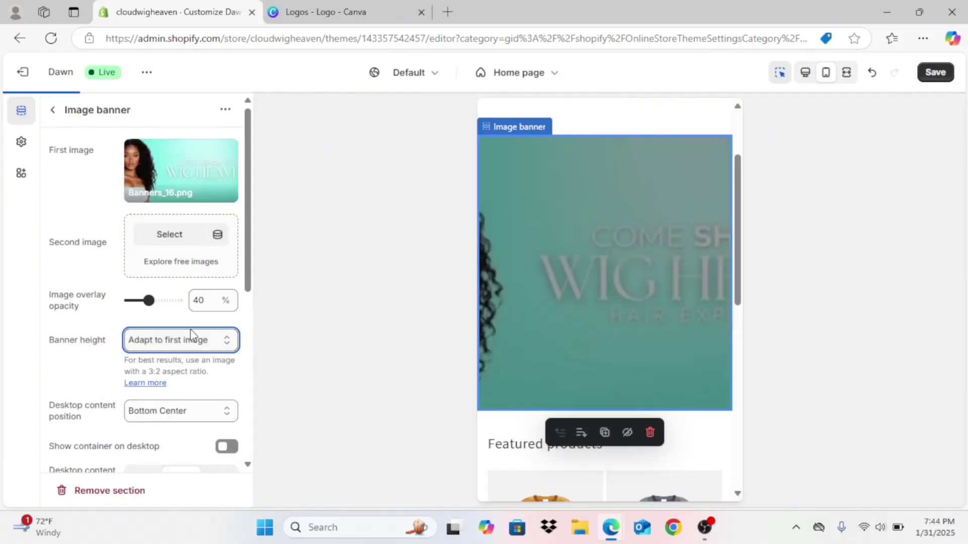
left_click(144, 300)
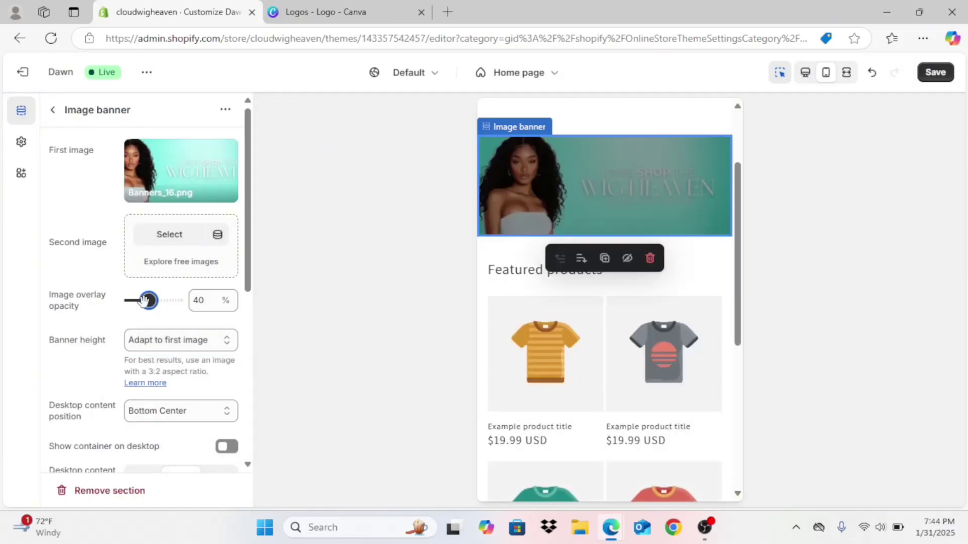
left_click(52, 110)
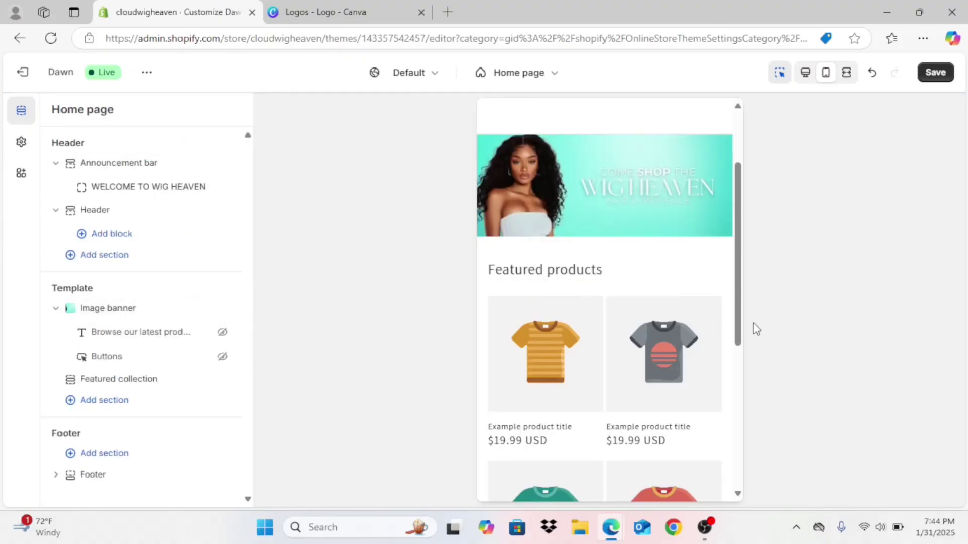
left_click_drag(736, 324, 741, 227)
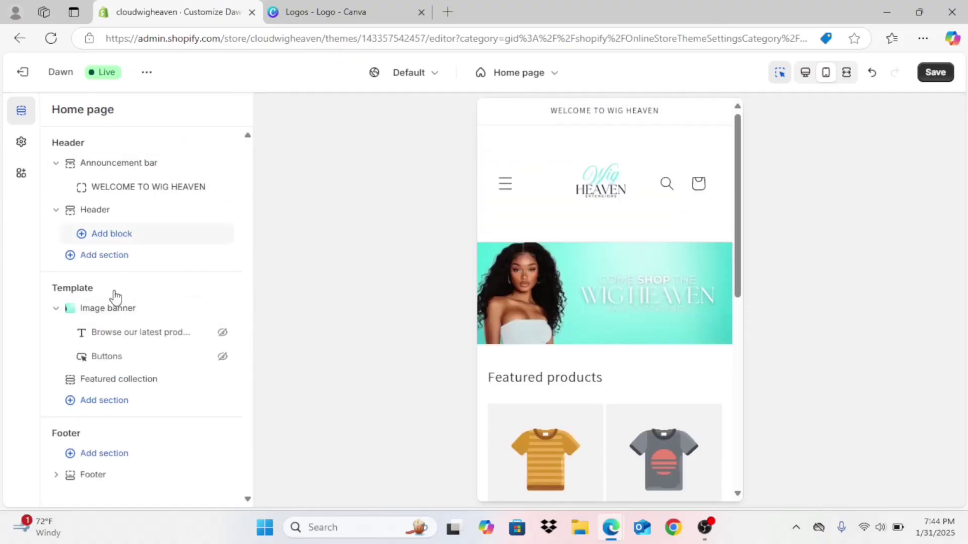
Step: Add a second Image banner section below the featured collection and hide its heading, text and buttons
left_click(123, 409)
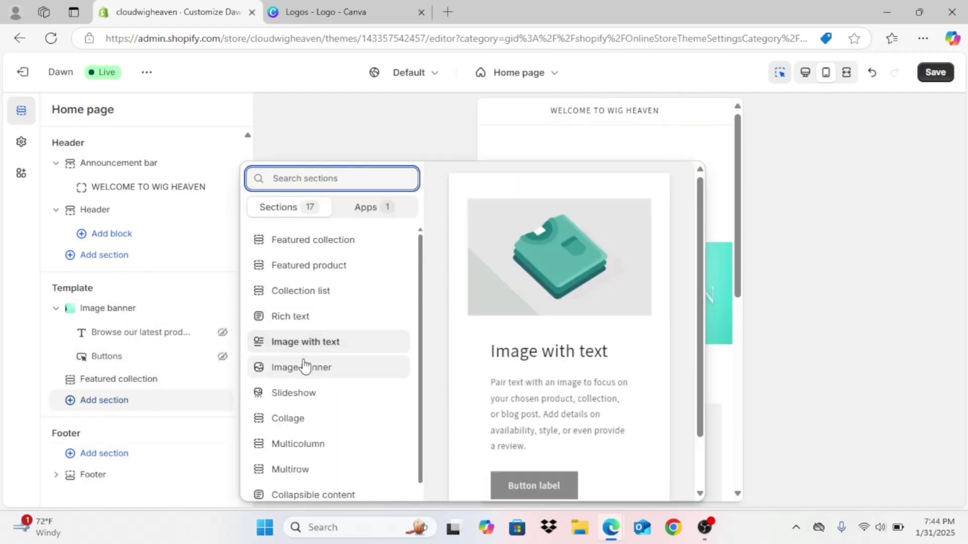
left_click(304, 367)
left_click(222, 335)
left_click(223, 358)
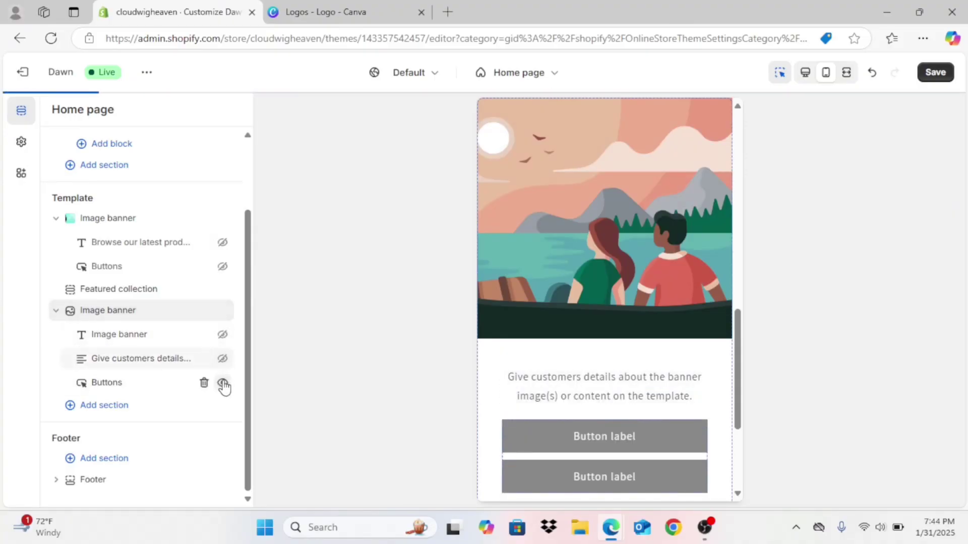
left_click(223, 382)
Step: Upload Banners (17) from Downloads as the first image of the new image banner
left_click(161, 312)
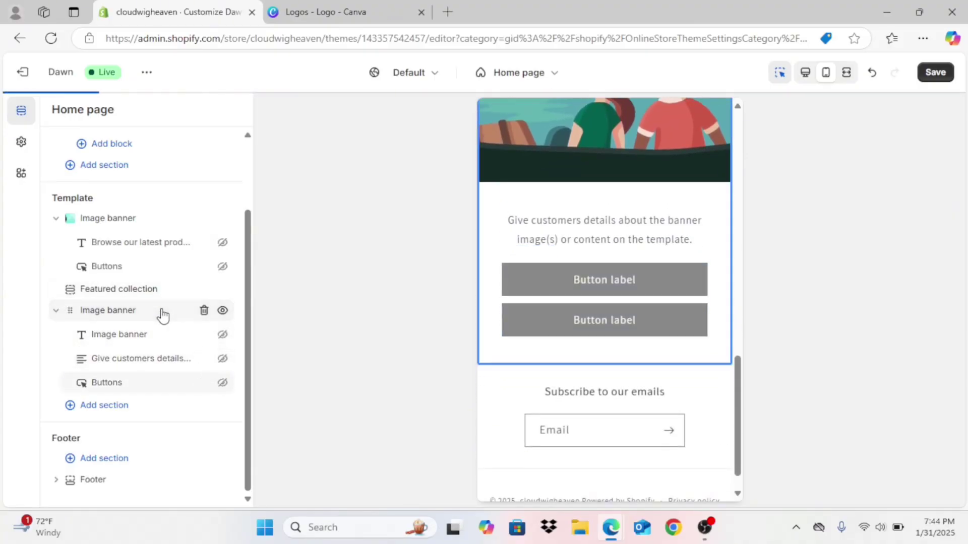
left_click(170, 160)
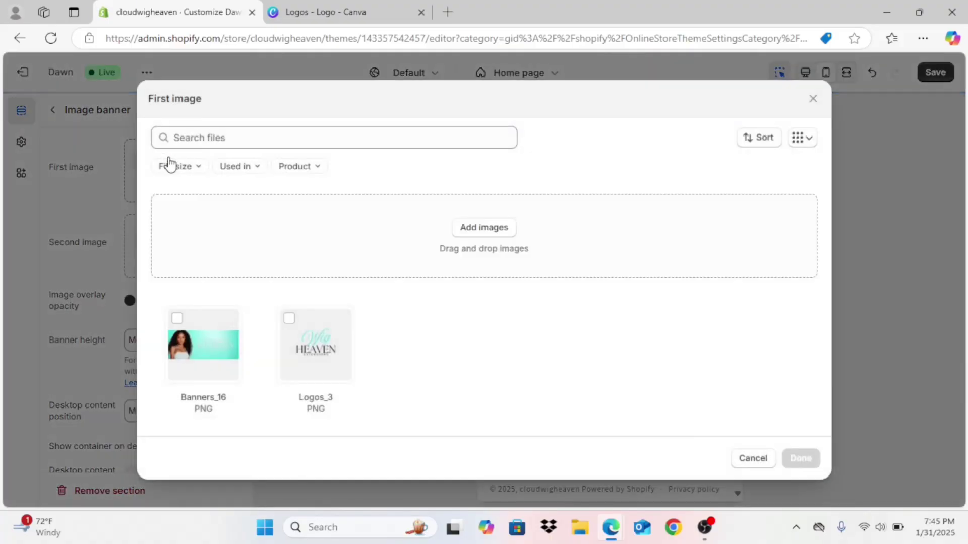
left_click(483, 236)
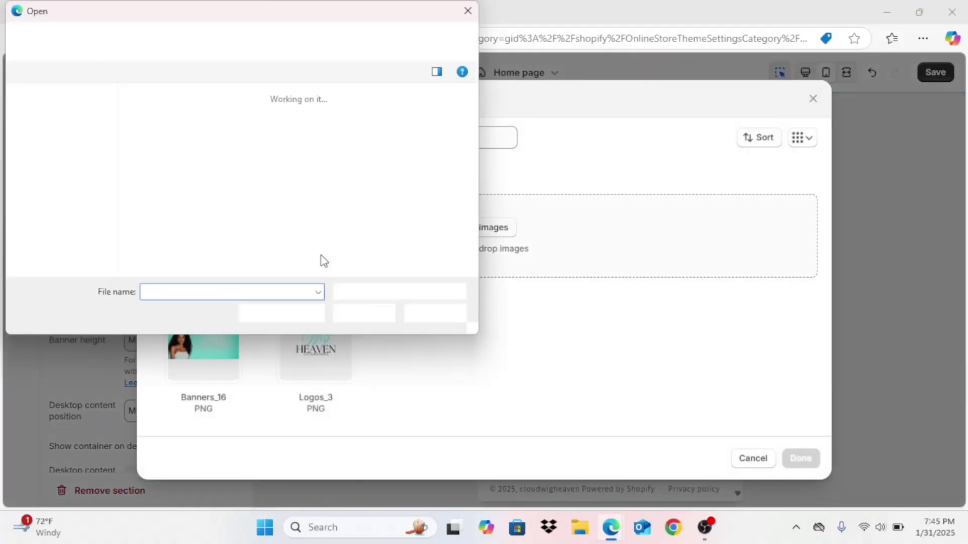
scroll(475, 272, "down", 2)
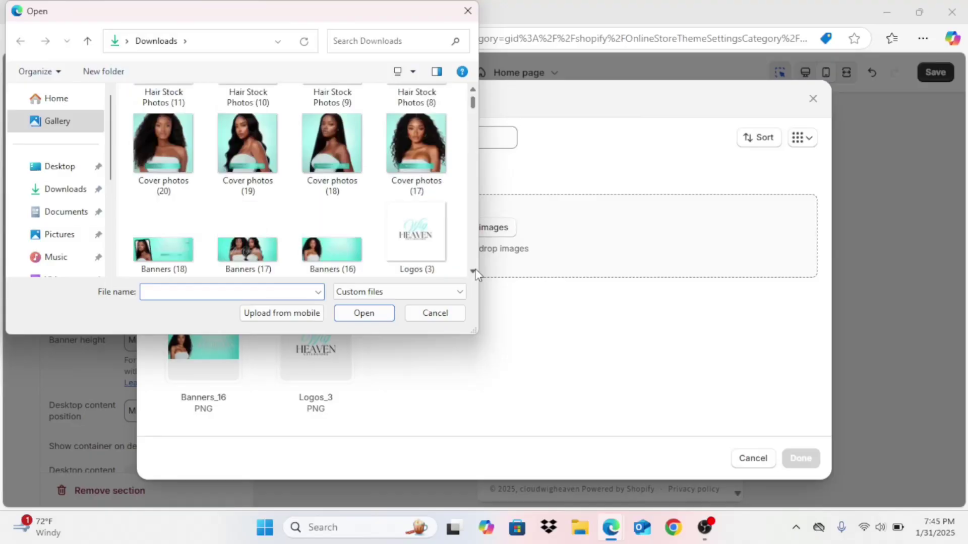
double_click(252, 250)
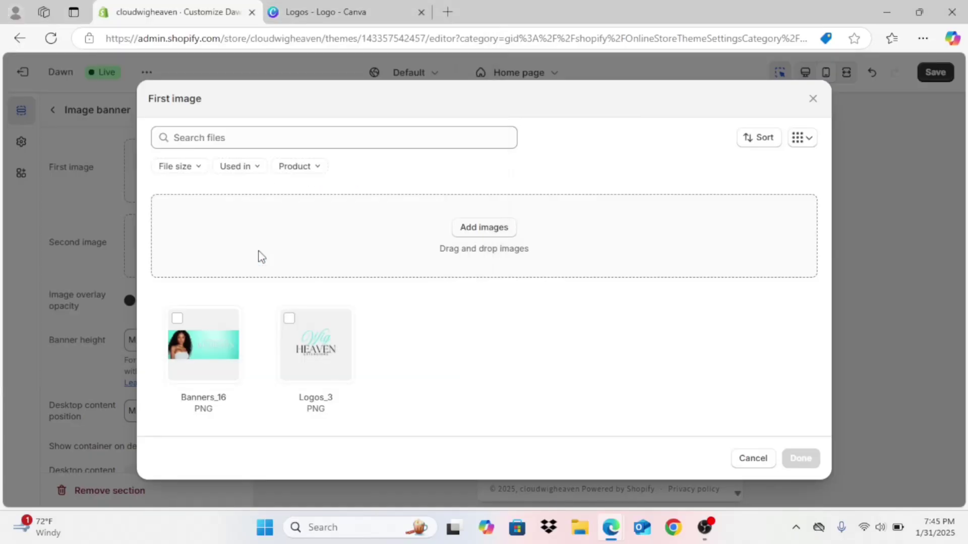
left_click(804, 459)
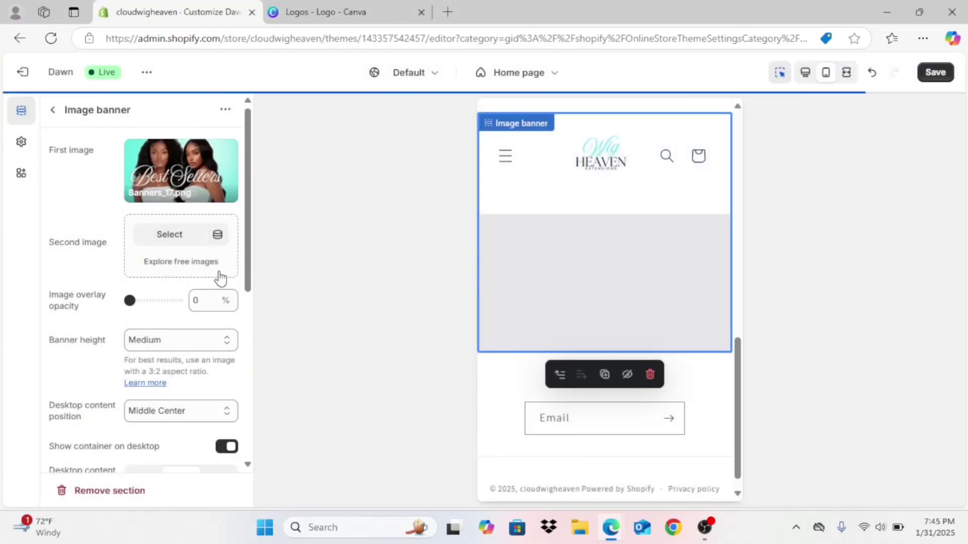
Step: Set the Best Sellers image banner's height to Adapt to first image and return to the home page's section list
left_click(170, 340)
left_click(173, 363)
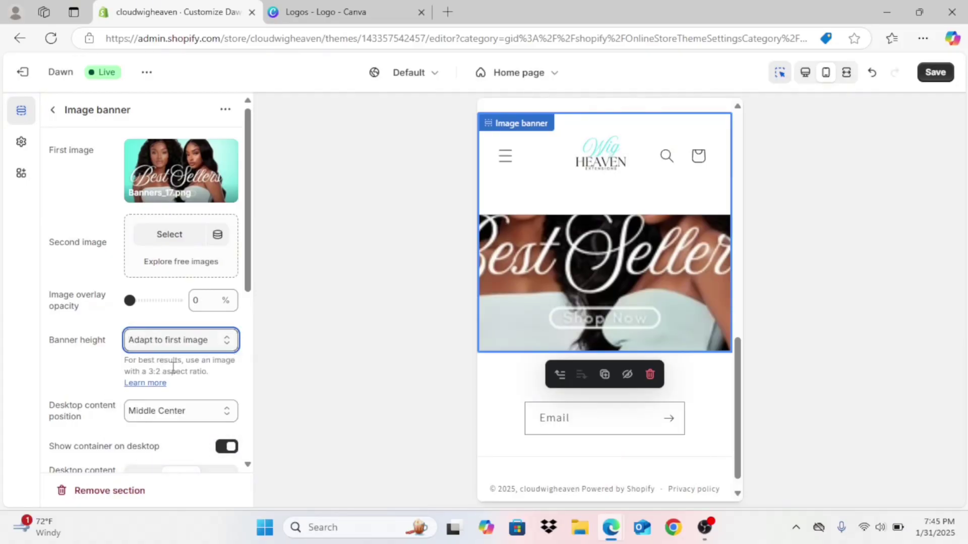
left_click(53, 112)
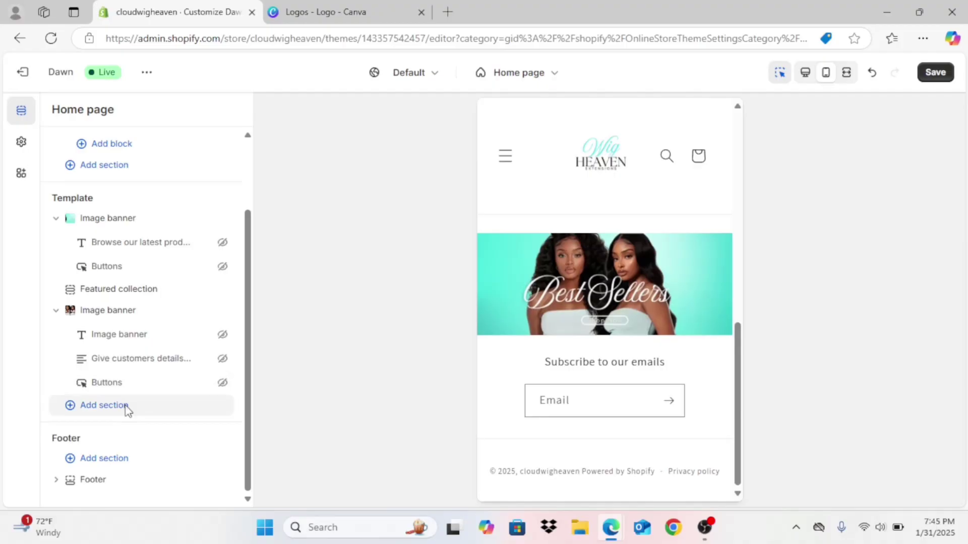
Step: Add a third Image banner section below the Best Sellers banner and hide its buttons, text and heading
left_click(118, 406)
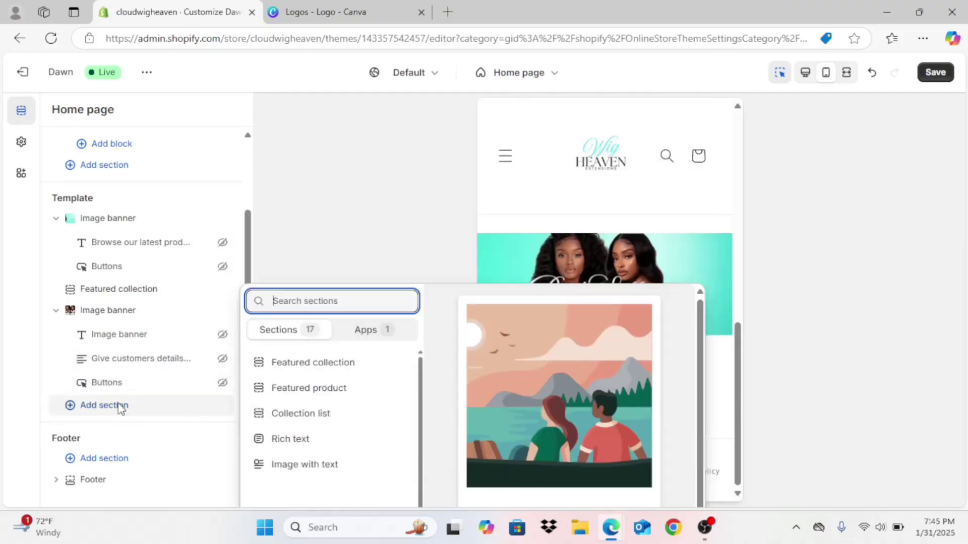
left_click(297, 375)
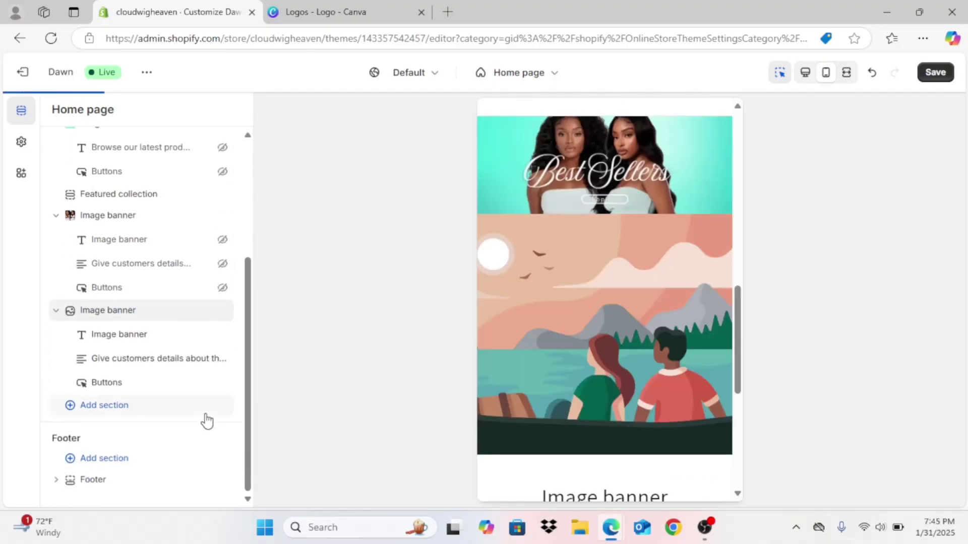
left_click(222, 383)
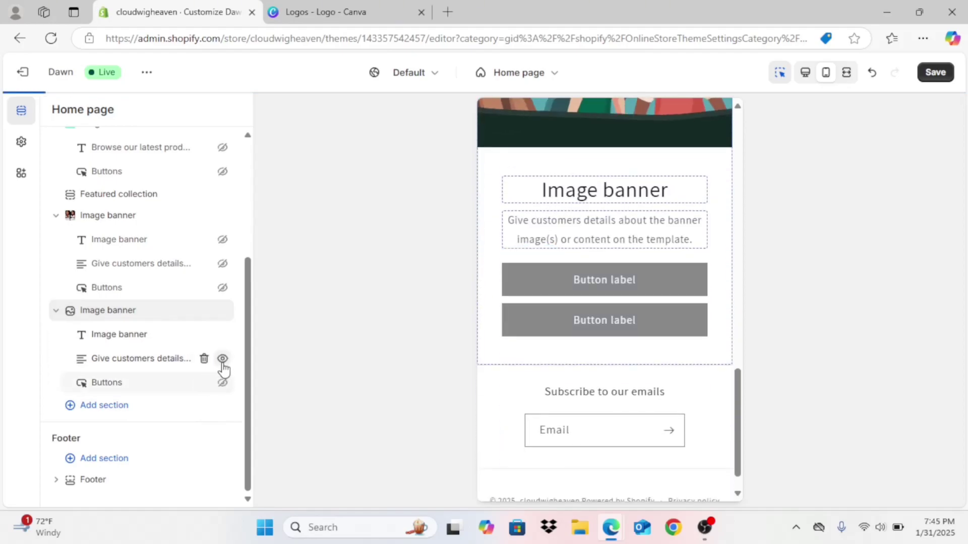
left_click(223, 359)
left_click(221, 336)
Step: Upload Banners (18) from Downloads as the first image of the third image banner
left_click(129, 313)
left_click(169, 159)
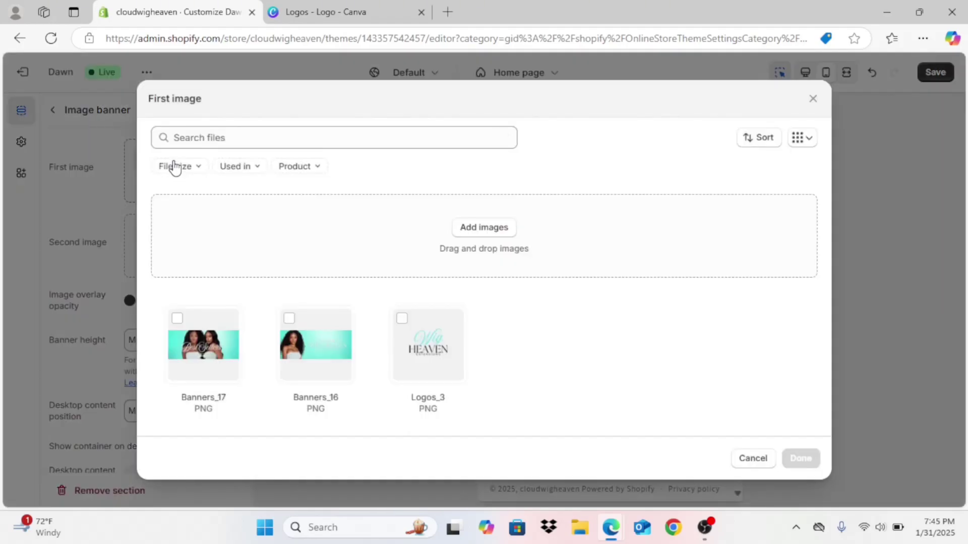
left_click(494, 231)
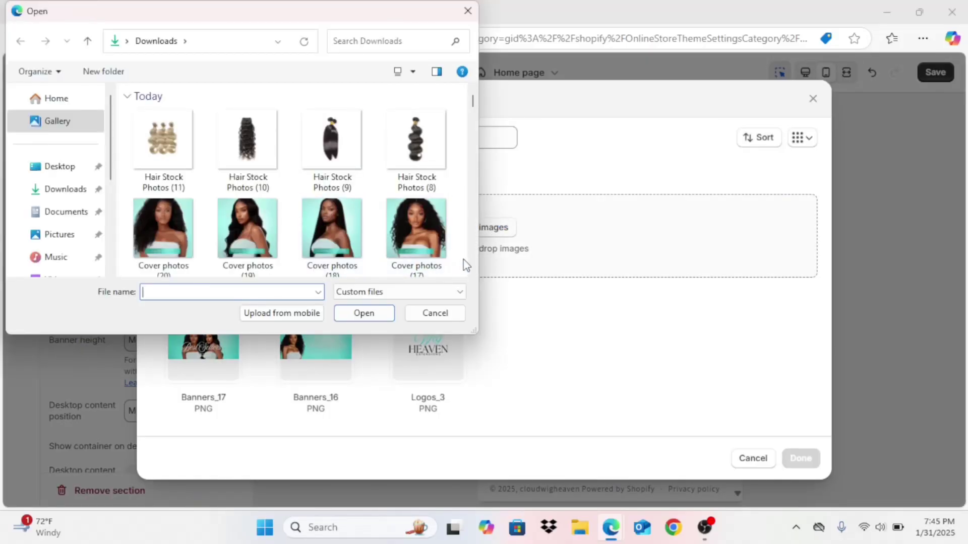
left_click(473, 272)
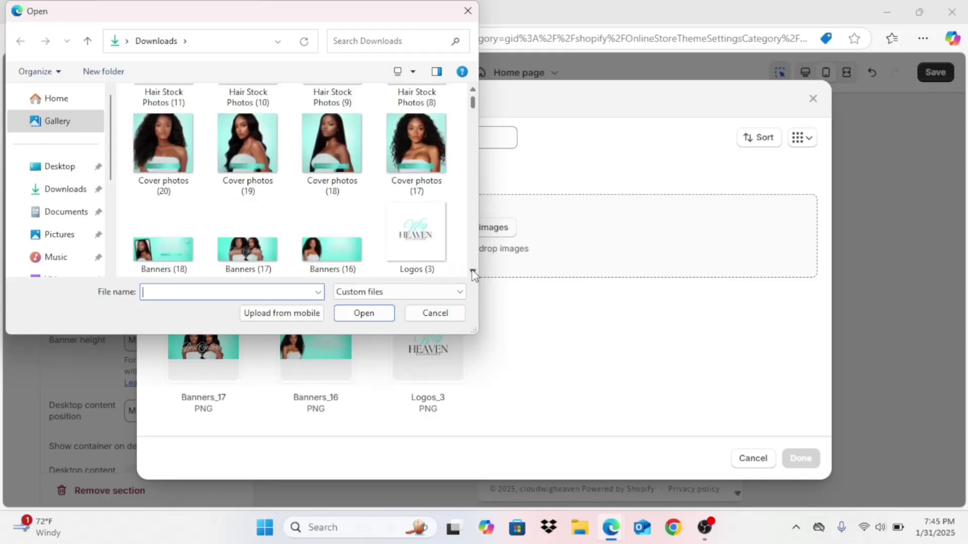
double_click(183, 255)
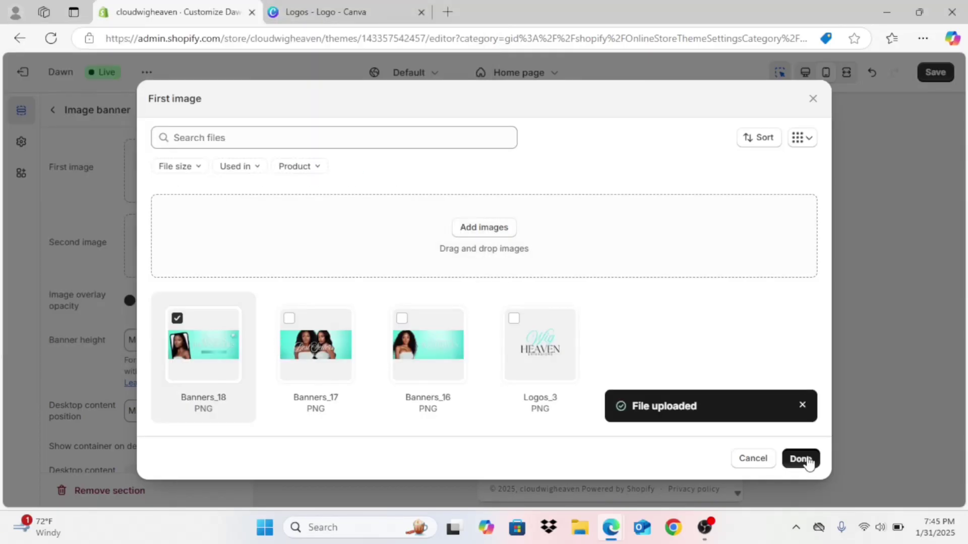
left_click(801, 458)
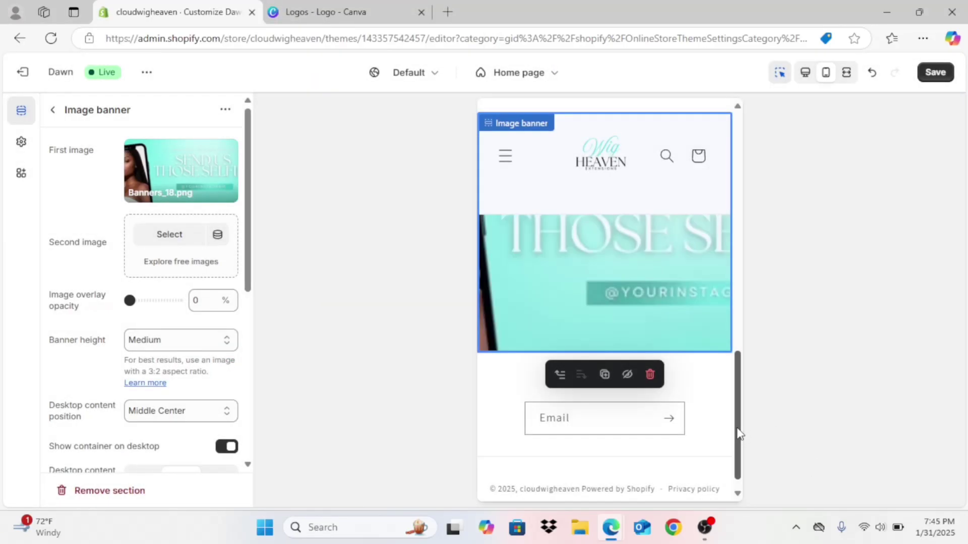
Step: Set the third image banner's height to Adapt to first image and save the theme
left_click(157, 343)
left_click(167, 362)
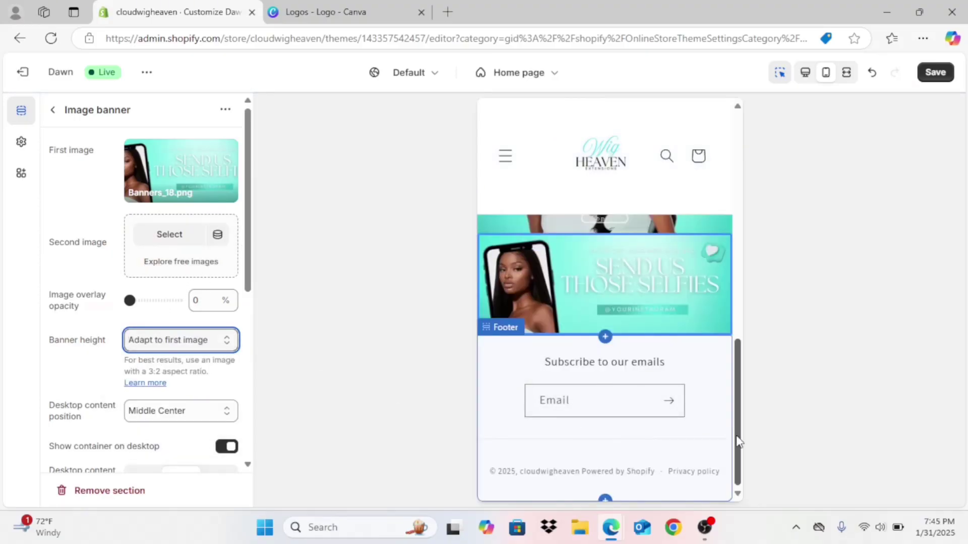
left_click_drag(739, 448, 741, 190)
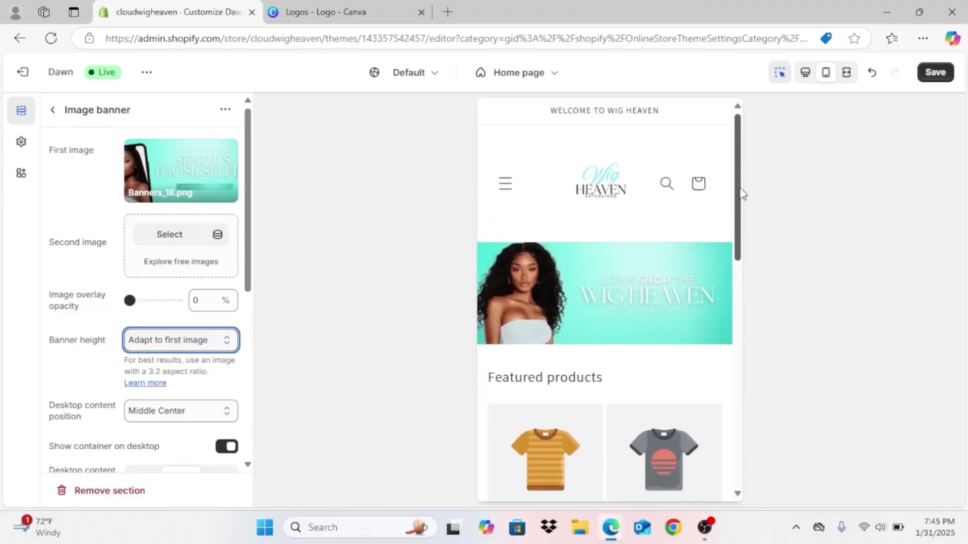
left_click(935, 72)
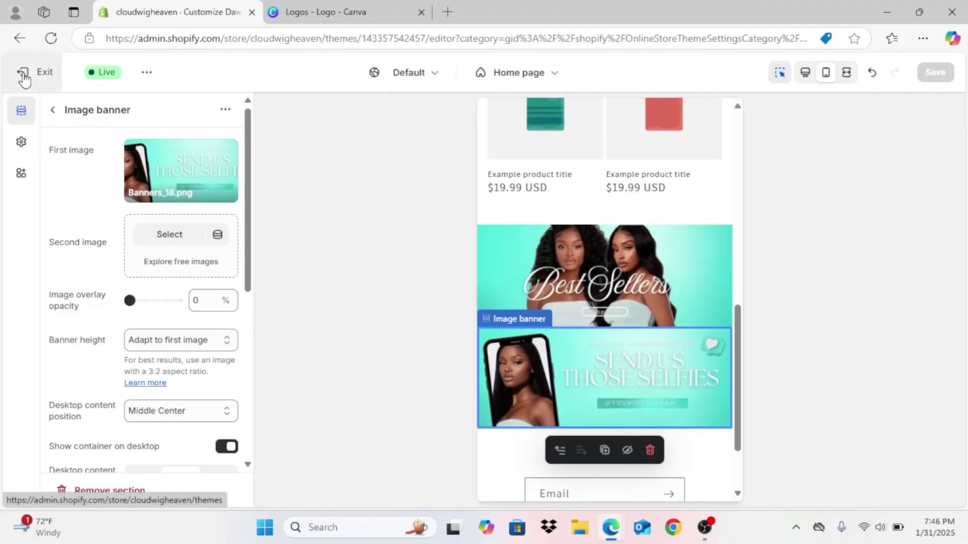
Step: Exit the theme editor and start a new product with Hair Stock Photos (11) from Downloads as its media
left_click(22, 72)
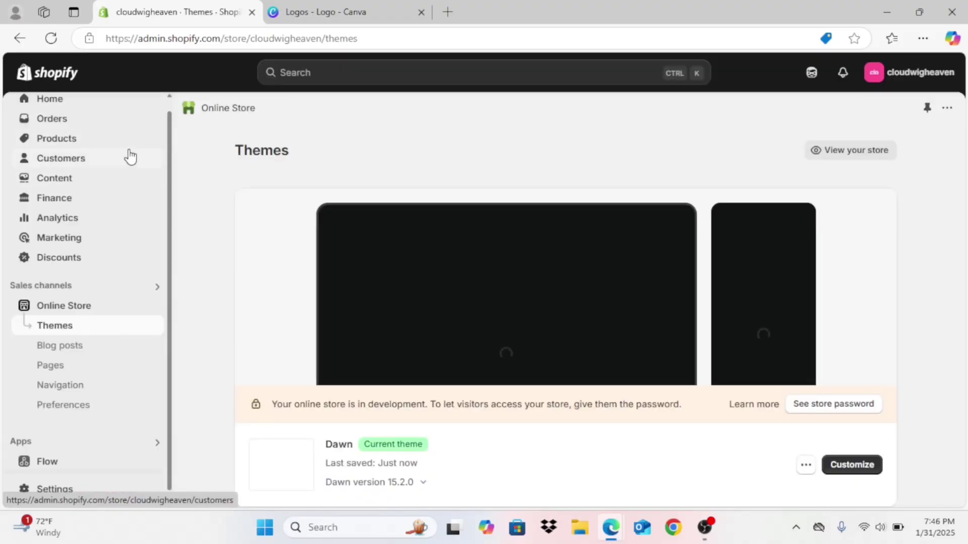
left_click(64, 145)
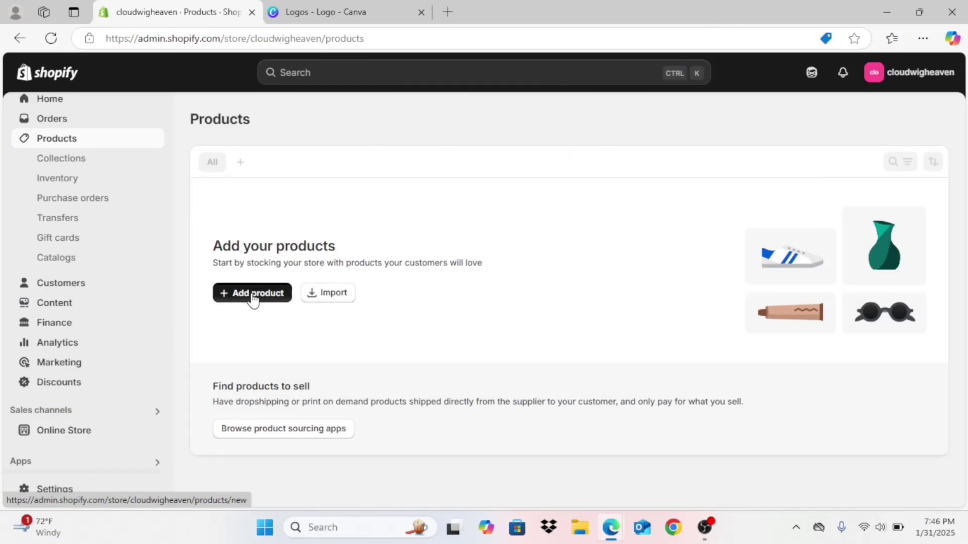
left_click(254, 298)
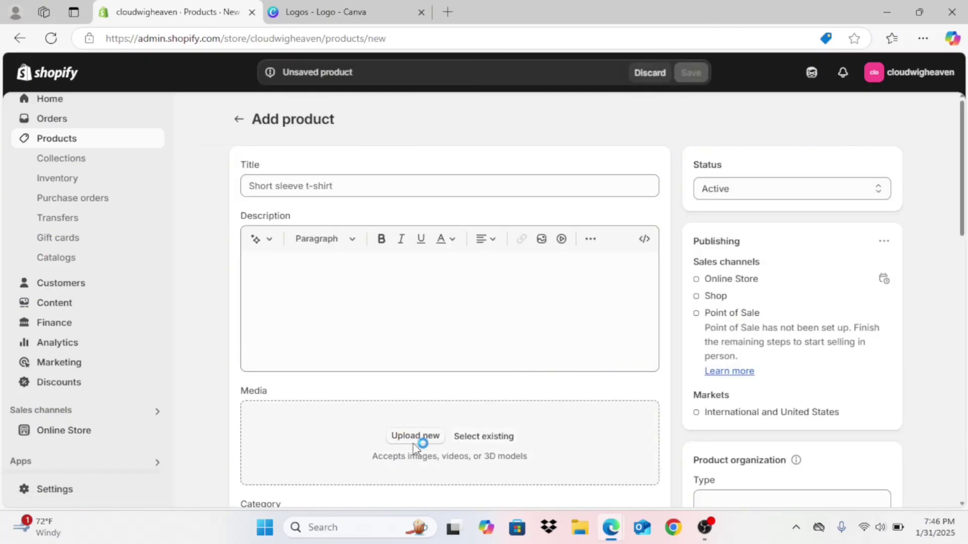
left_click(412, 442)
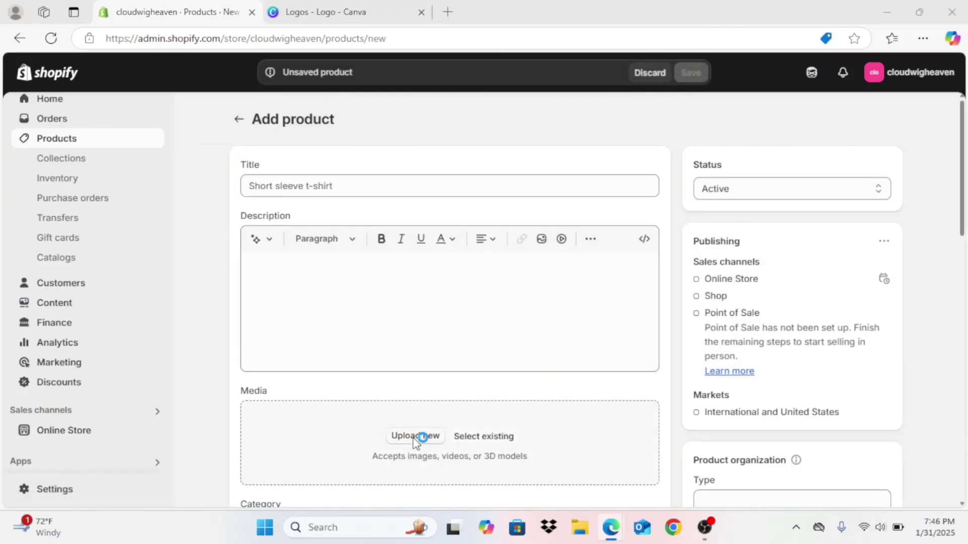
double_click(176, 147)
Step: Title the product Blondie Bundles, set its price to $25 and save it
left_click(302, 186)
type("Blondie Bundles")
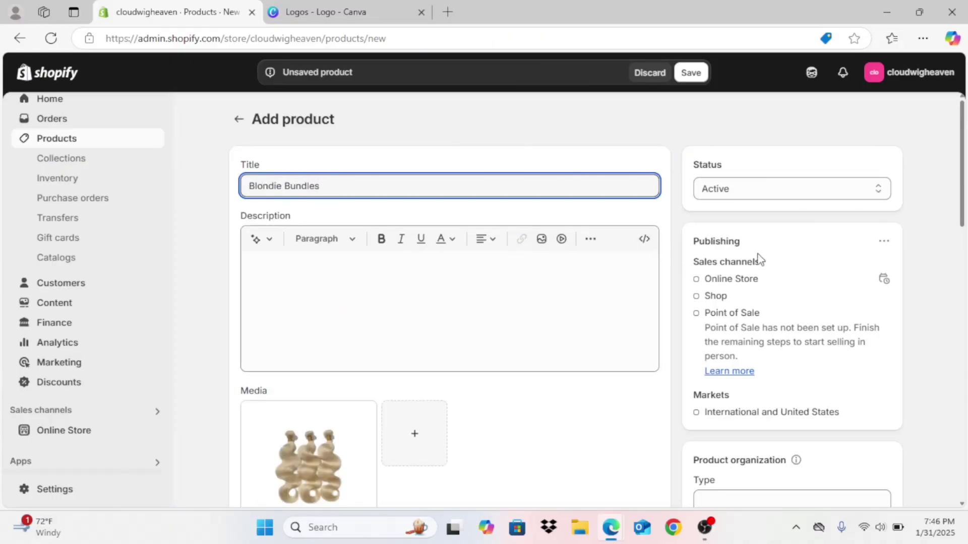
left_click_drag(962, 214, 965, 313)
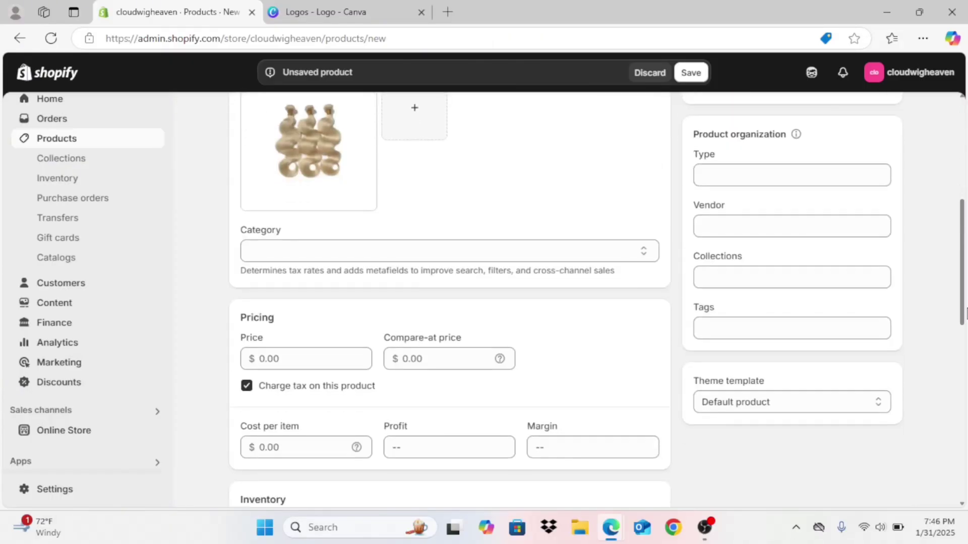
left_click(339, 359)
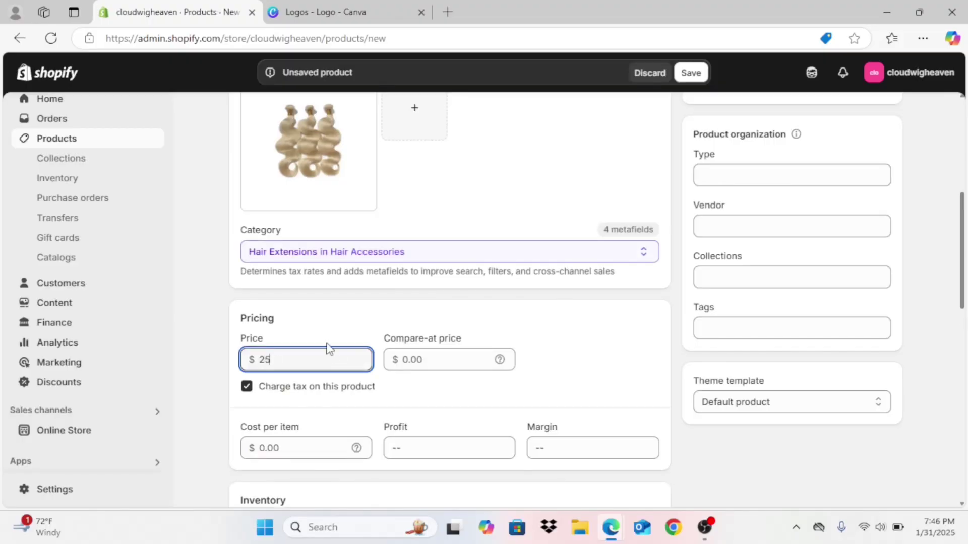
left_click(686, 77)
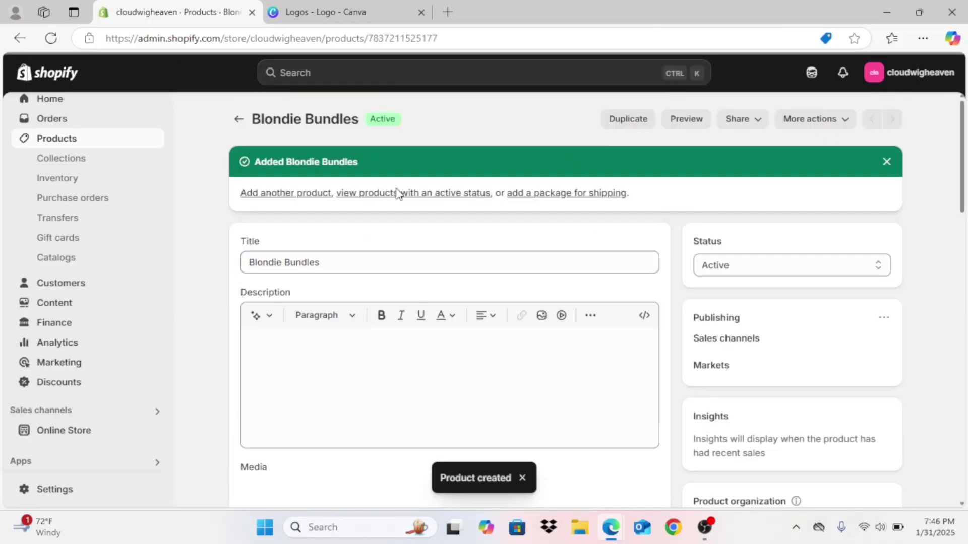
Step: Start another product and upload Hair Stock Photos (10) from Downloads as its media
left_click(290, 194)
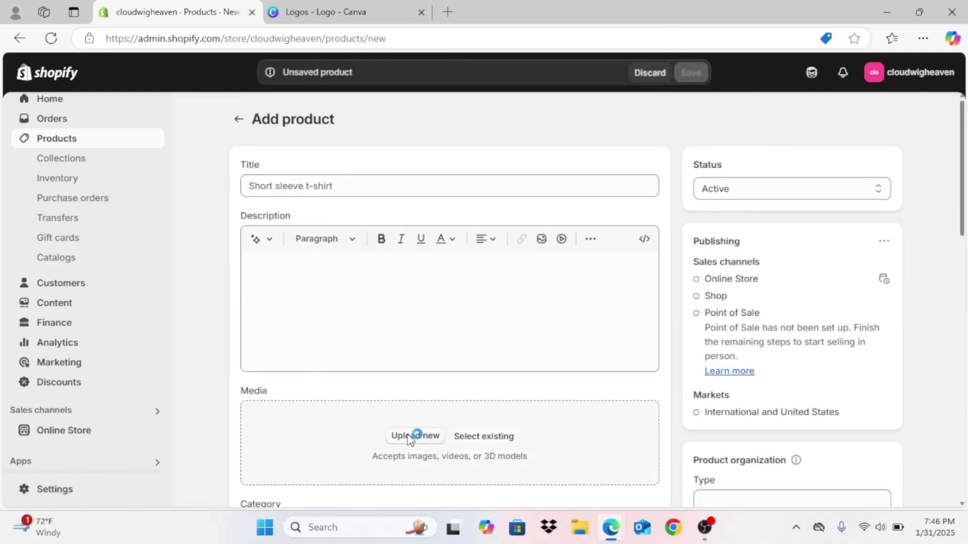
left_click(411, 435)
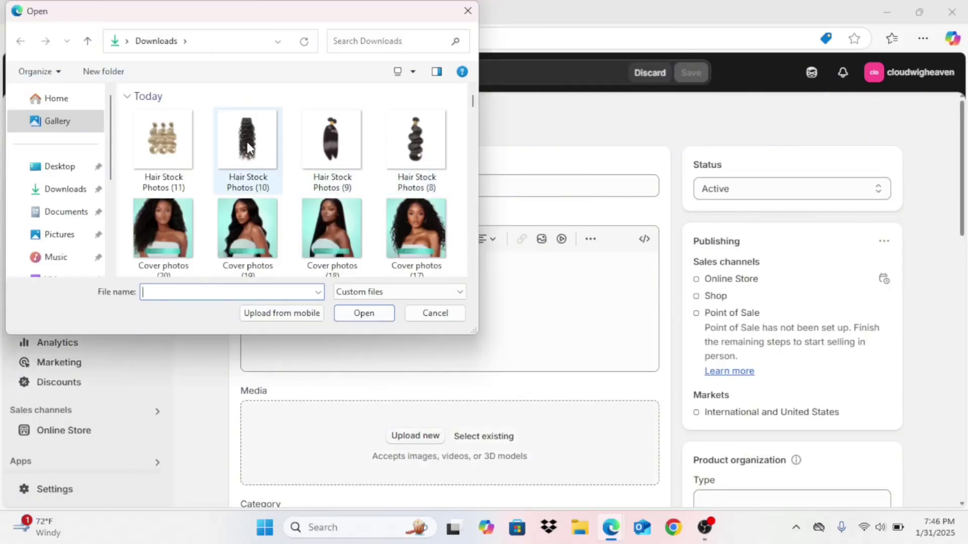
double_click(247, 144)
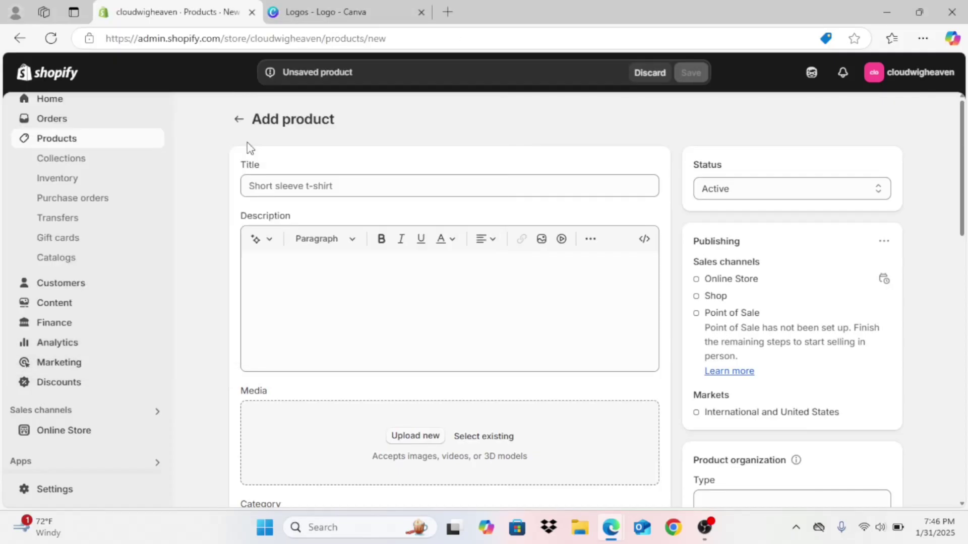
Step: Title the product Deep Wave Bundles, set its price to $30 and save it
left_click(282, 186)
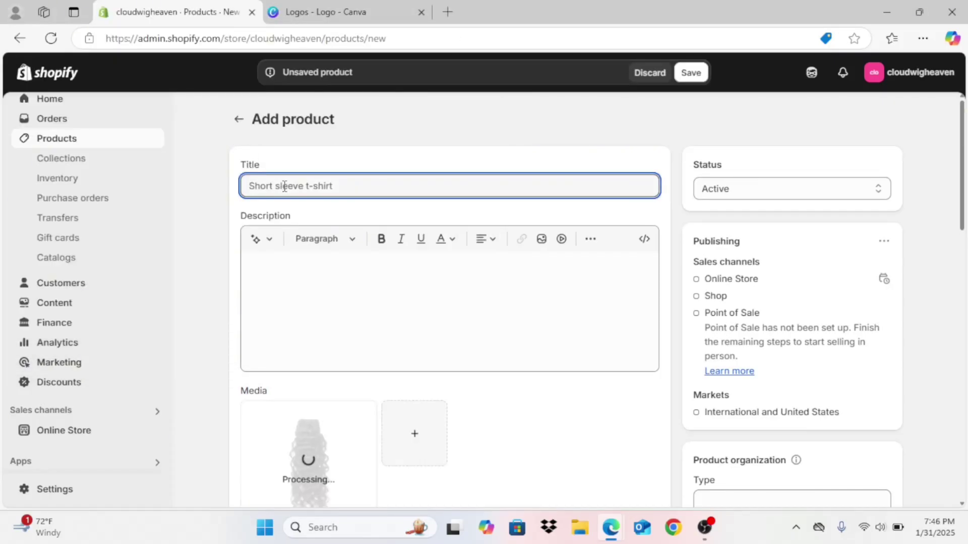
type("Deep wave Bundles")
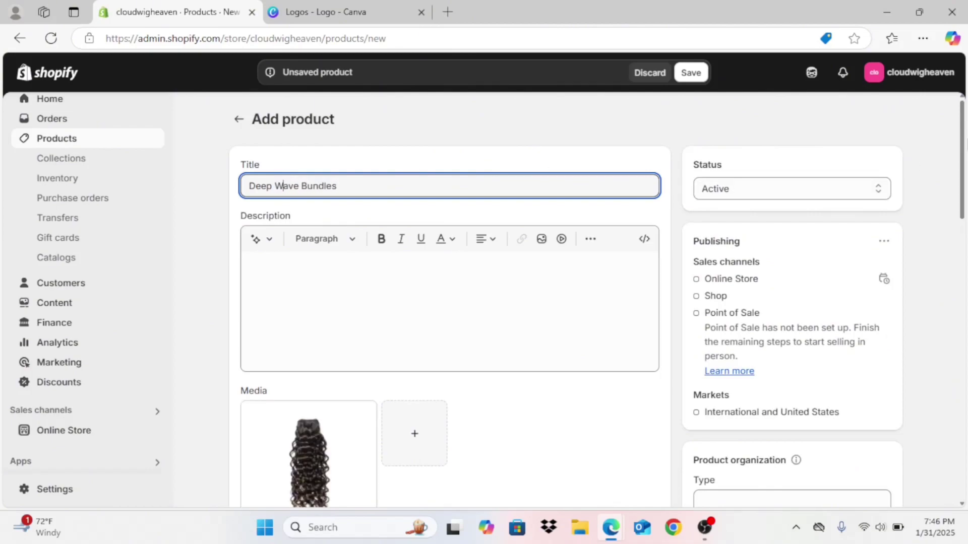
scroll(541, 307, "down", 5)
left_click(322, 425)
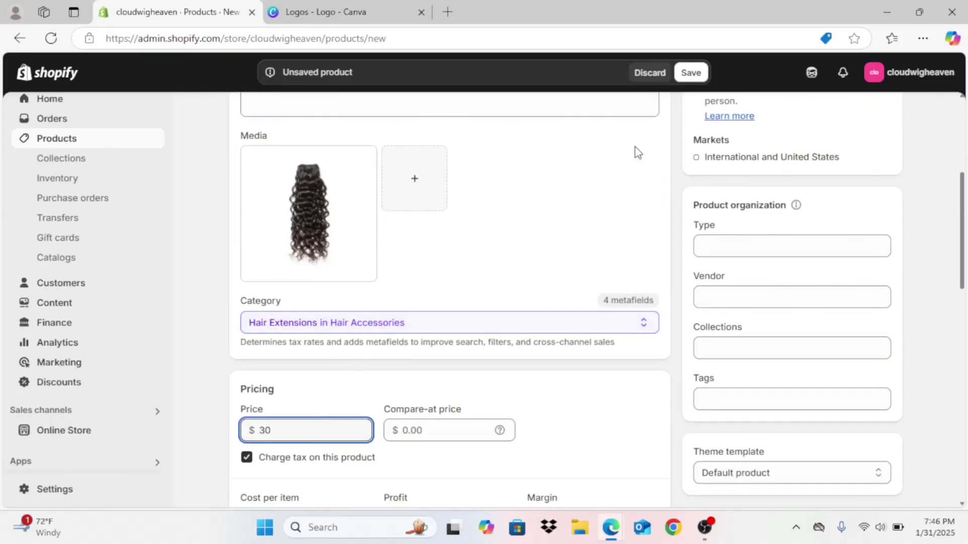
type("30")
left_click(697, 71)
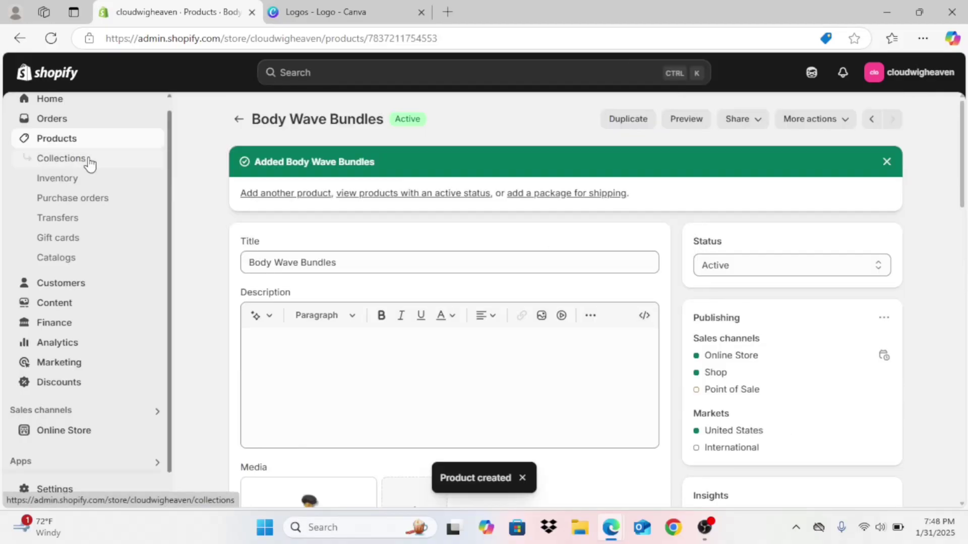
Step: Start a new product collection and upload Cover photos (20) from Downloads as its image
left_click(90, 160)
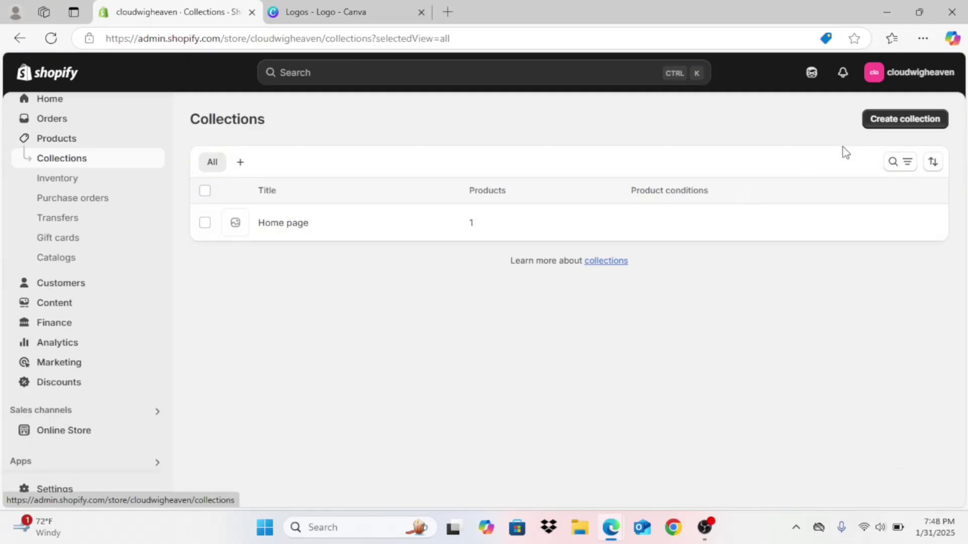
left_click(893, 121)
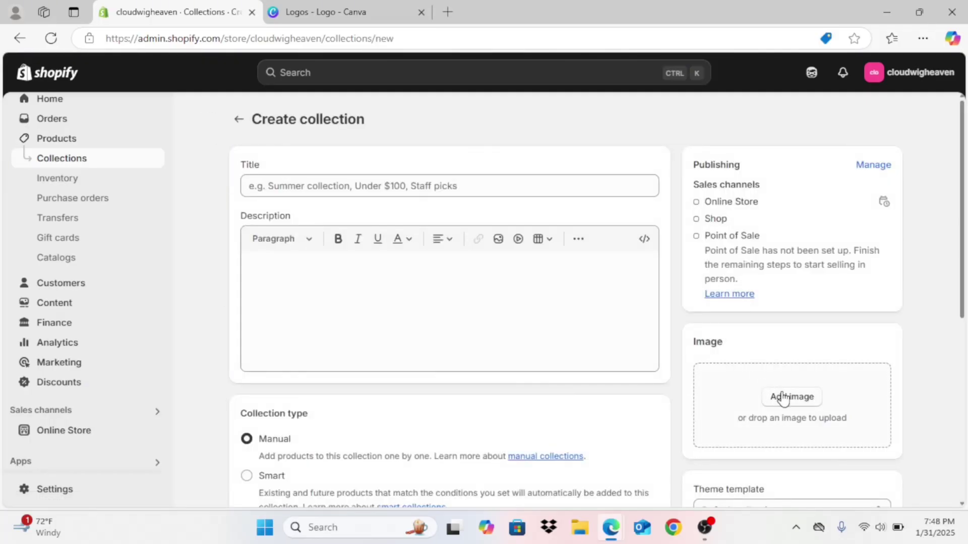
left_click(782, 397)
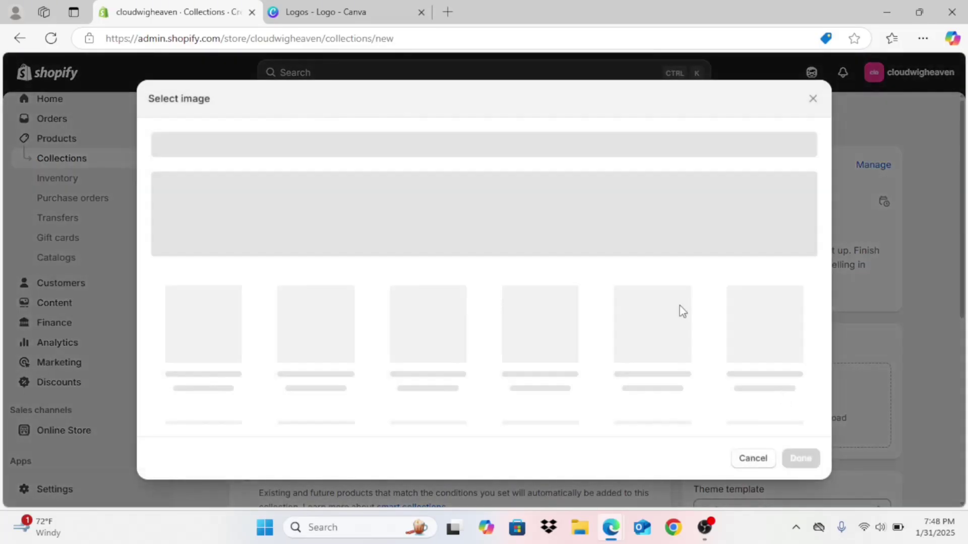
left_click(481, 229)
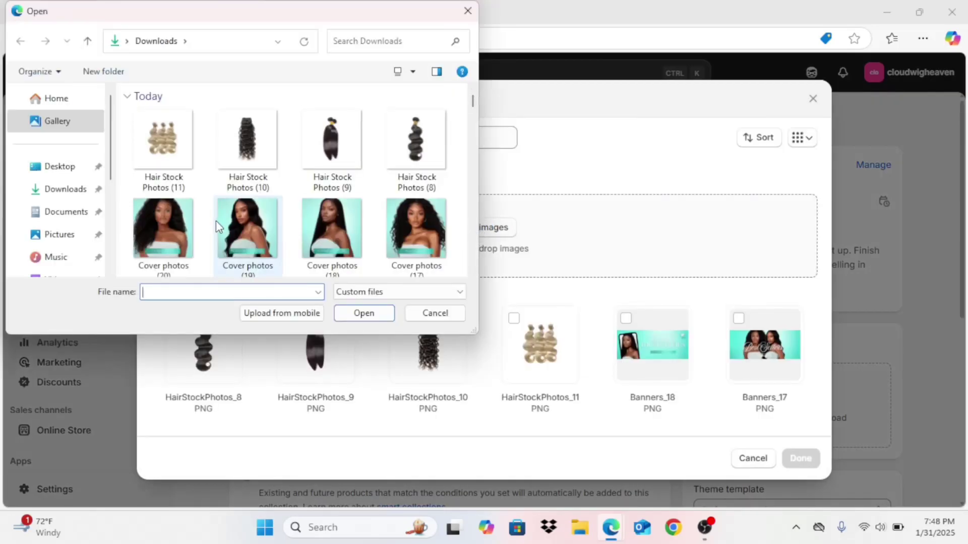
double_click(168, 238)
left_click(801, 459)
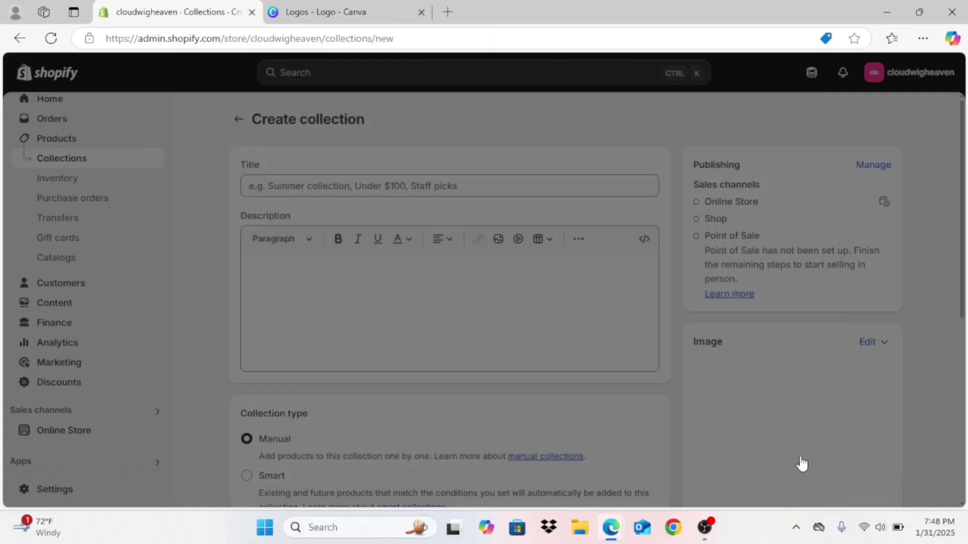
Step: Enter Curly Hair as the new collection's title
left_click_drag(962, 267, 956, 233)
left_click(387, 196)
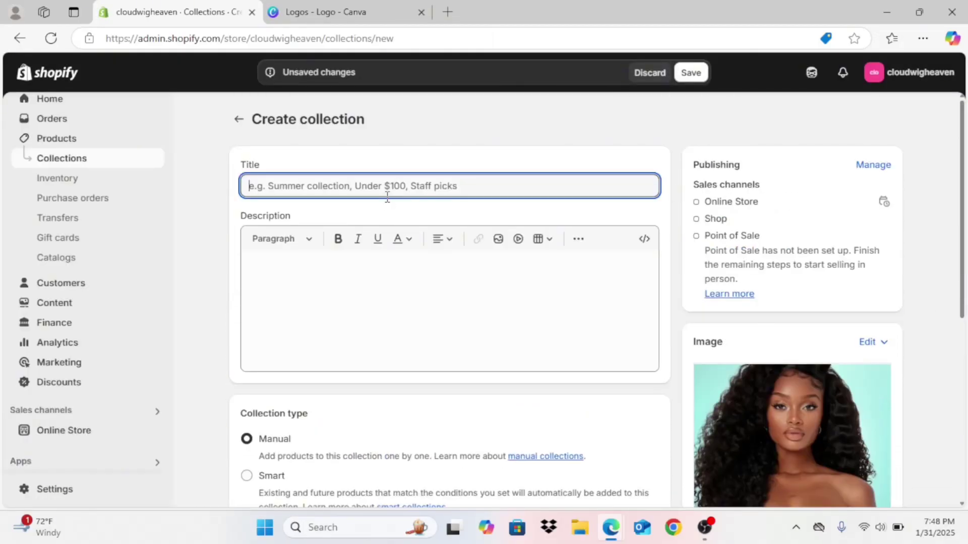
type("Curly Hair")
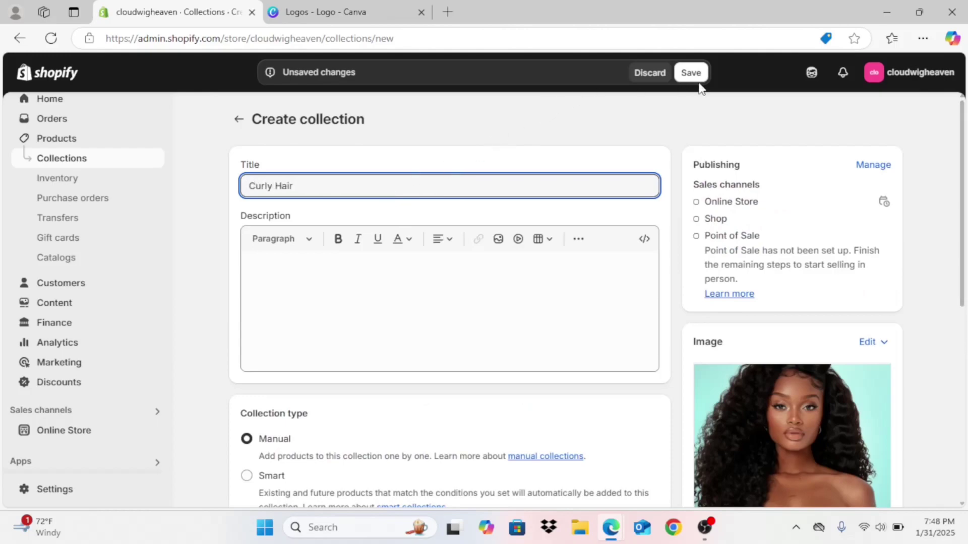
Step: Save the Curly Hair collection and start another one with Cover photos (19) from Downloads as its image
left_click(680, 76)
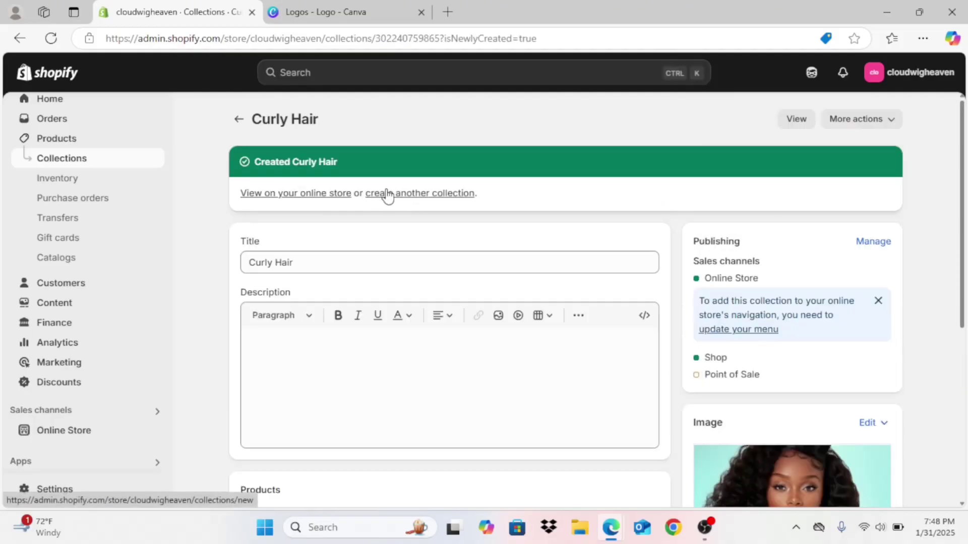
left_click(388, 194)
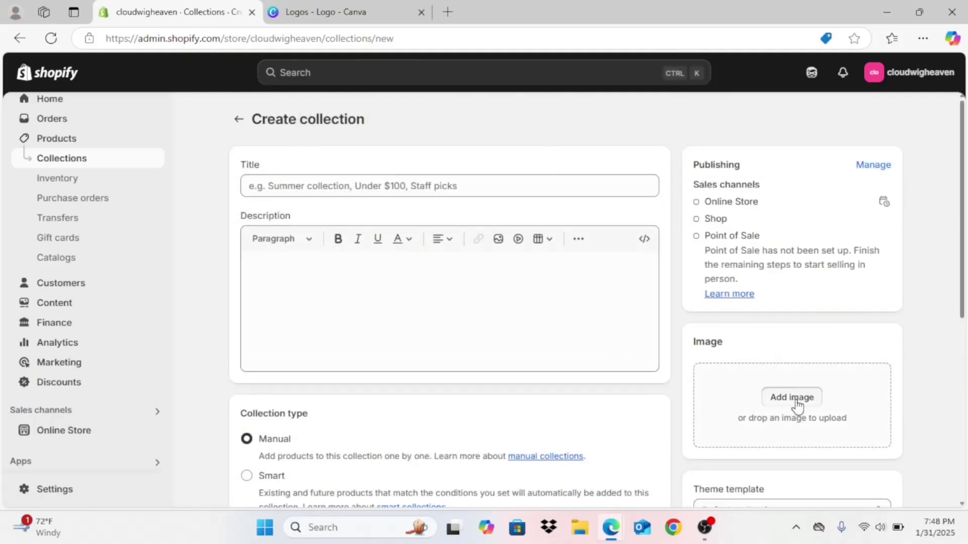
left_click(793, 398)
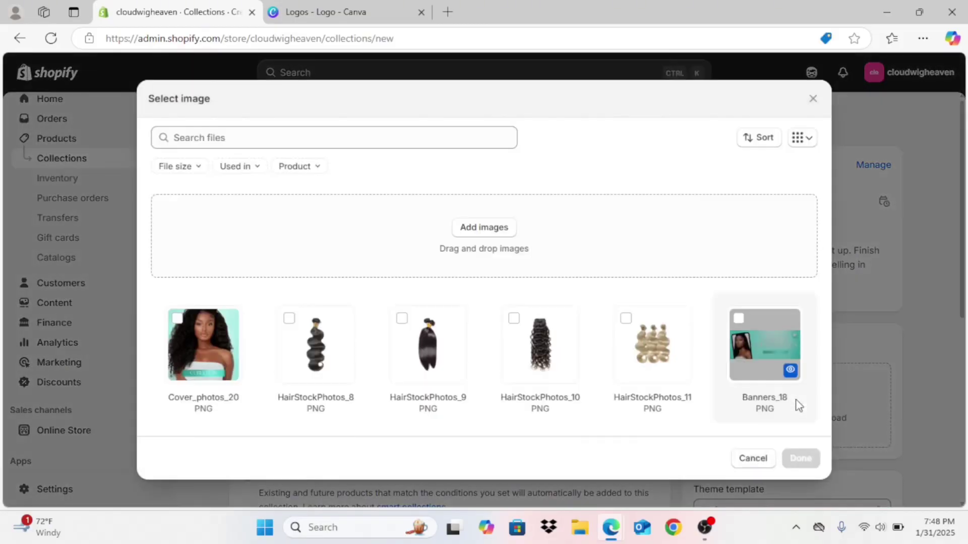
left_click(491, 231)
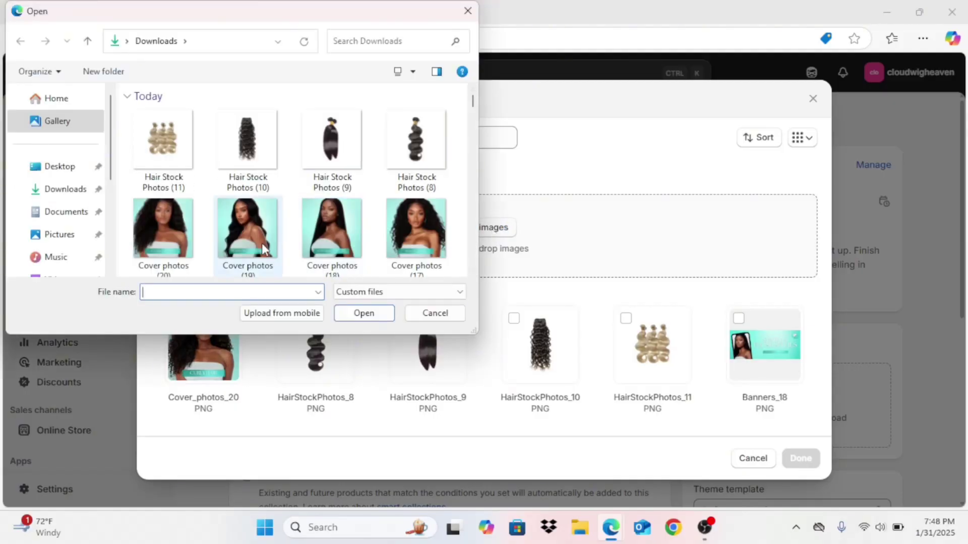
double_click(251, 243)
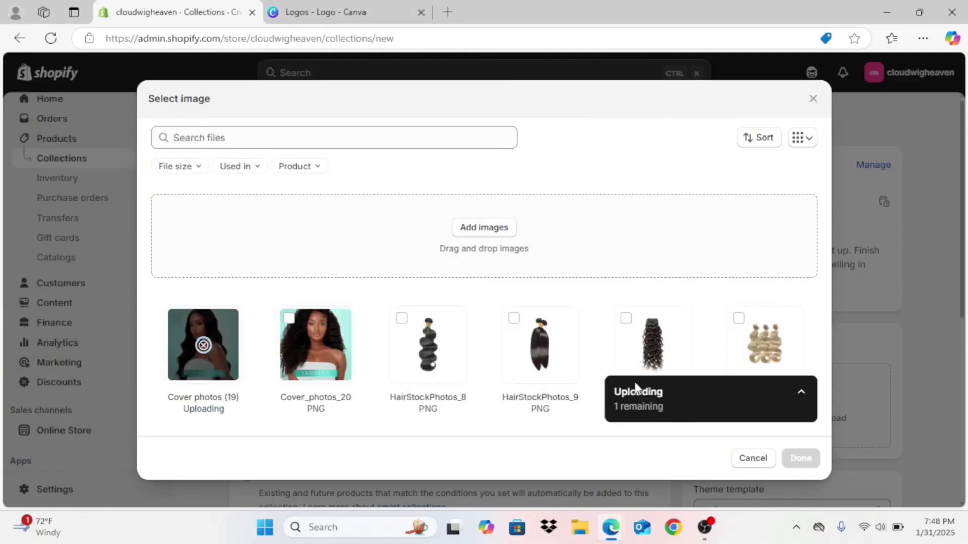
left_click(800, 459)
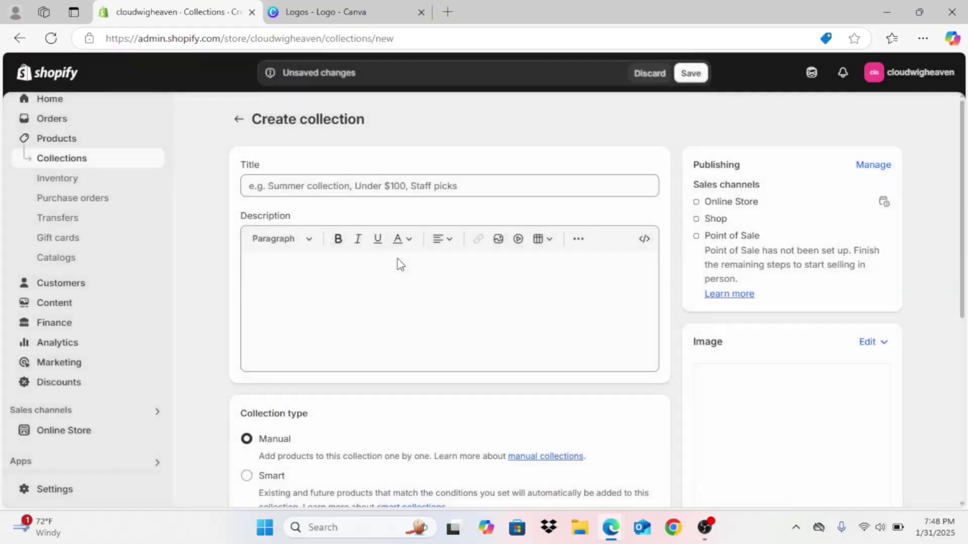
Step: Title the new collection Body Wave Hair and save it
left_click(403, 178)
type("Body Wave Hair")
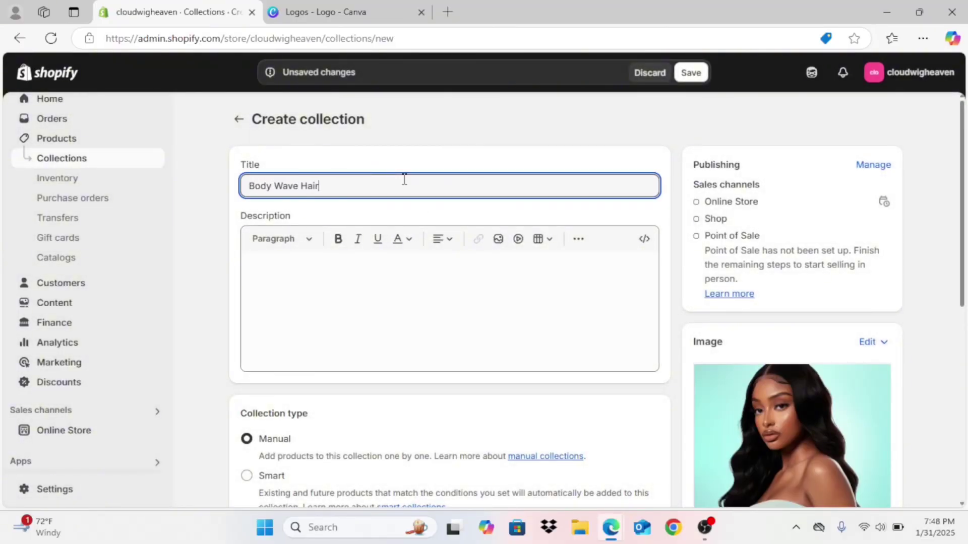
left_click(691, 73)
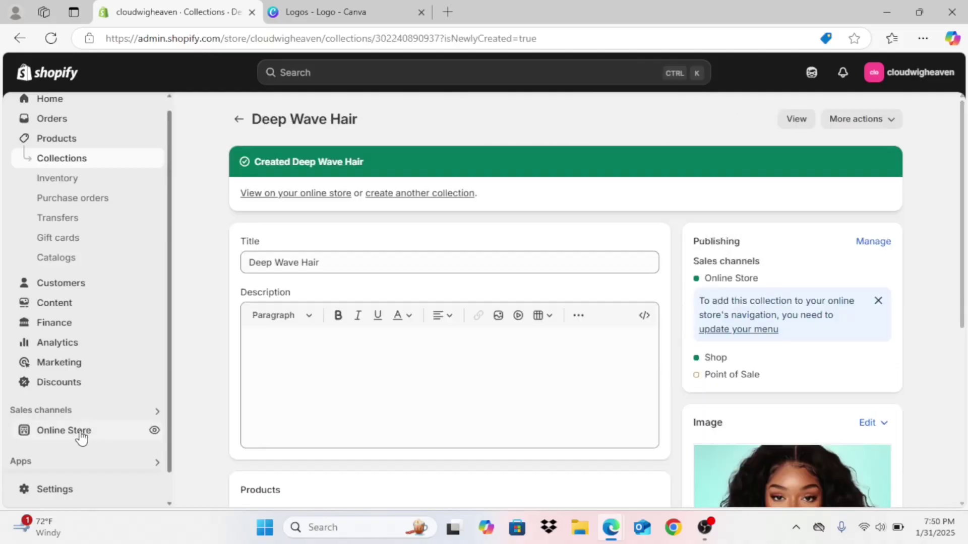
Step: Open the Dawn theme for customization and set the announcement bar's color scheme to Scheme 4
left_click(78, 431)
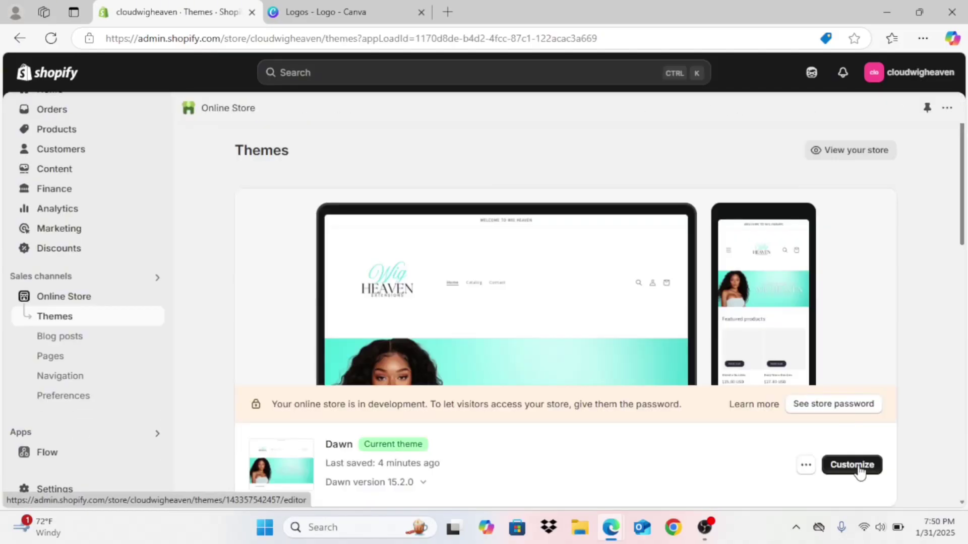
left_click(859, 471)
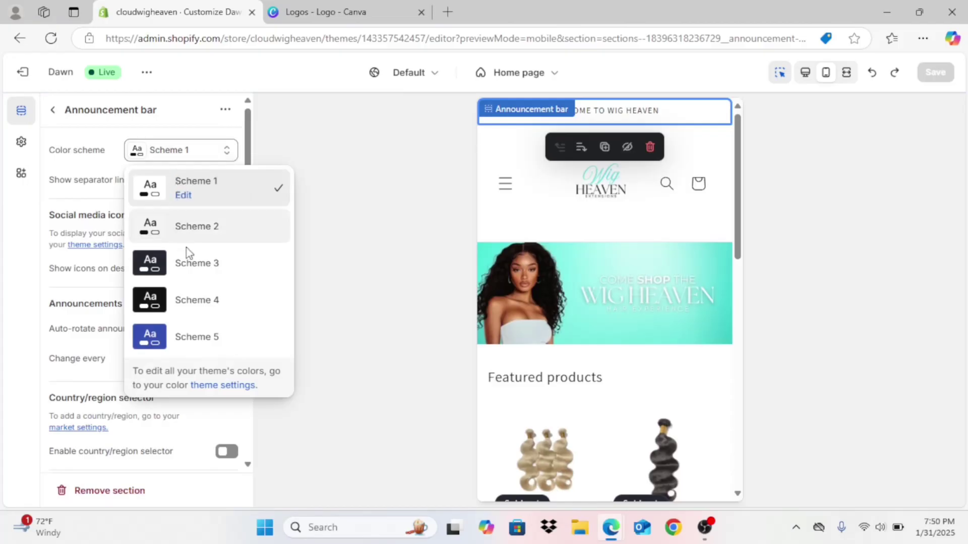
left_click(202, 299)
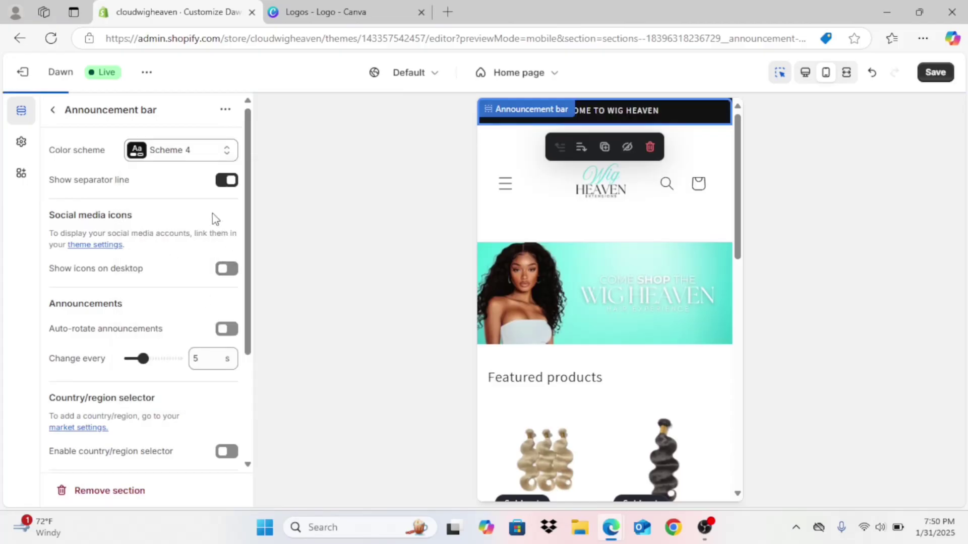
Step: Open Scheme 4 for editing and set its background to the recently used blue #334FB4
left_click(190, 159)
left_click(184, 306)
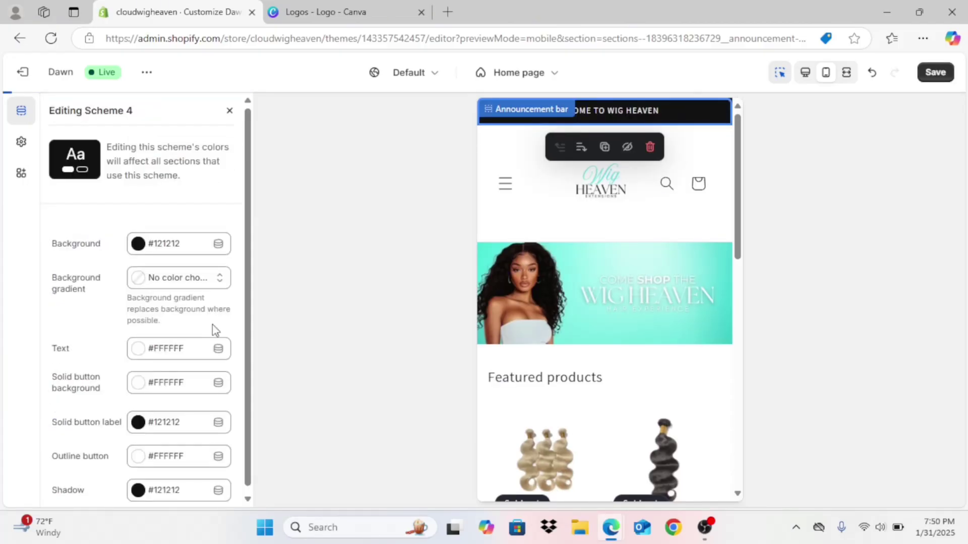
left_click(135, 246)
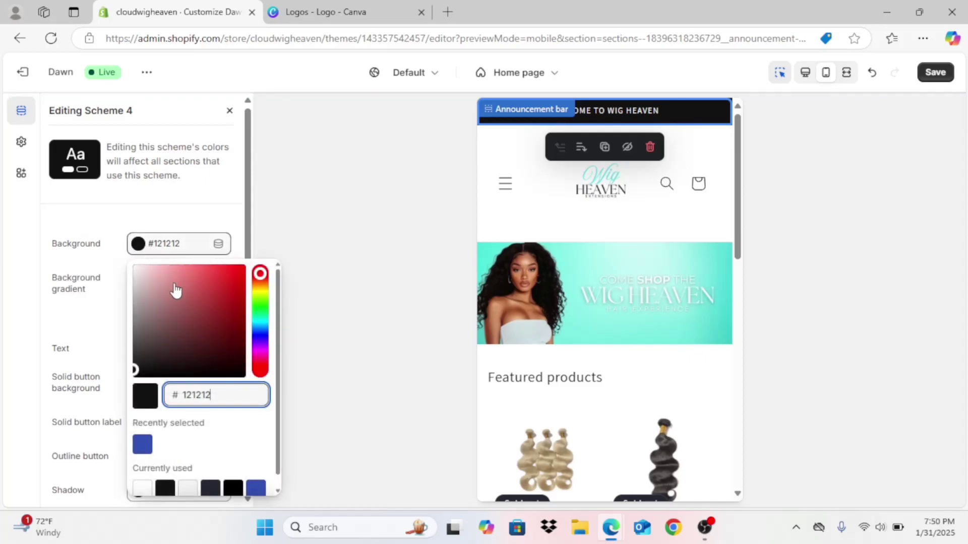
left_click(142, 444)
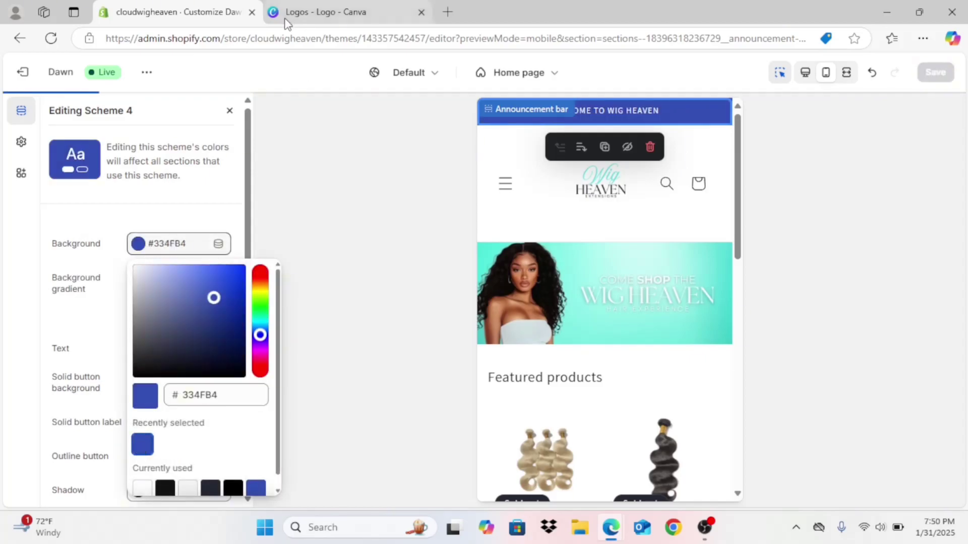
Step: Switch to the Canva logo design and copy the hex code #5CE1E6 from the color of the word Wig
left_click(302, 11)
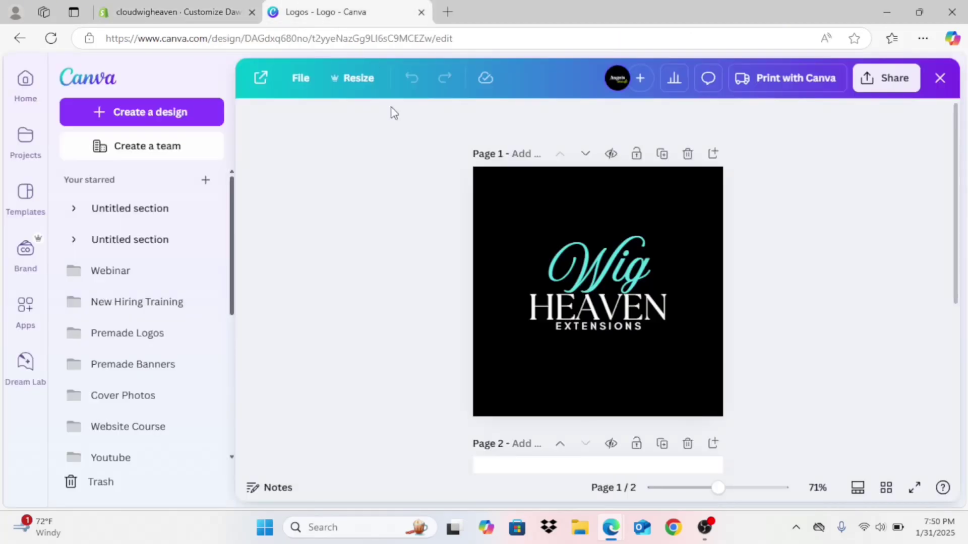
left_click(605, 261)
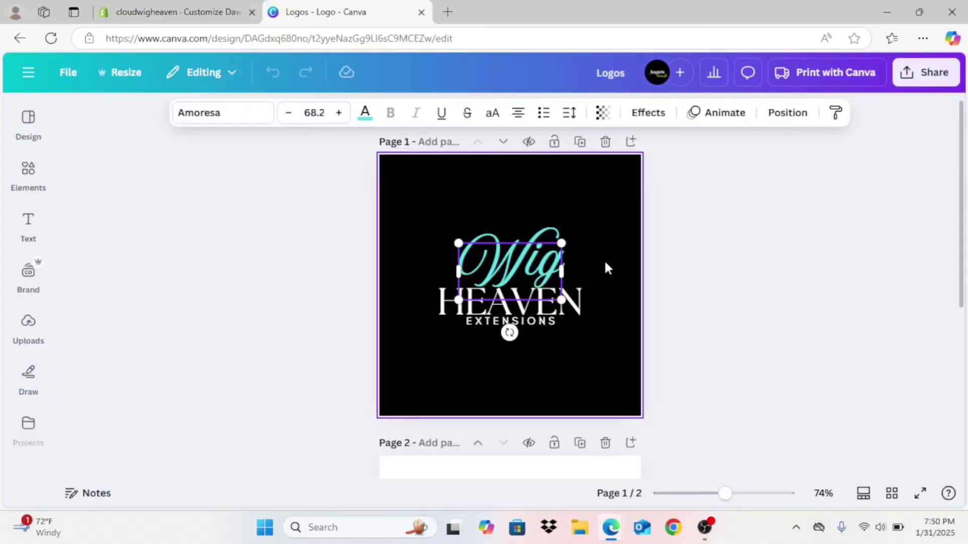
left_click(365, 113)
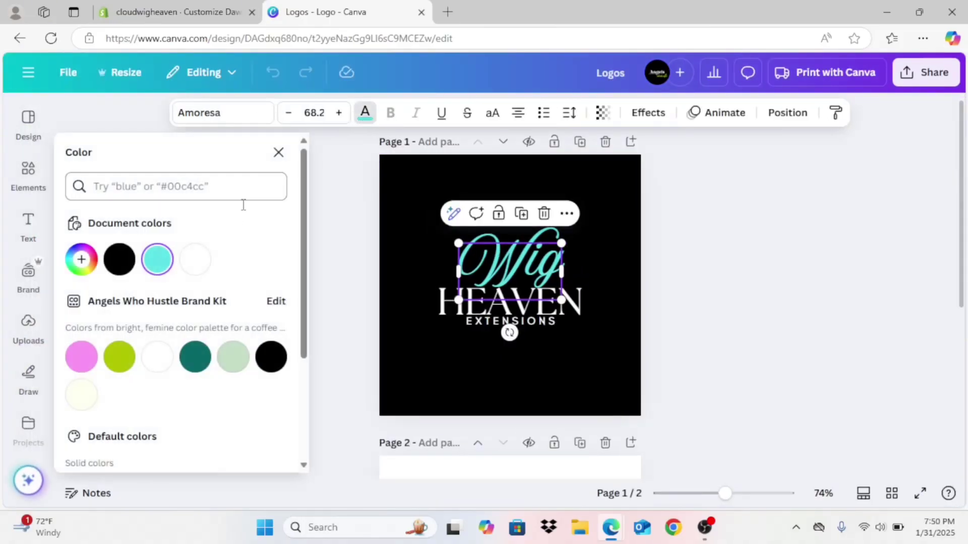
left_click(158, 260)
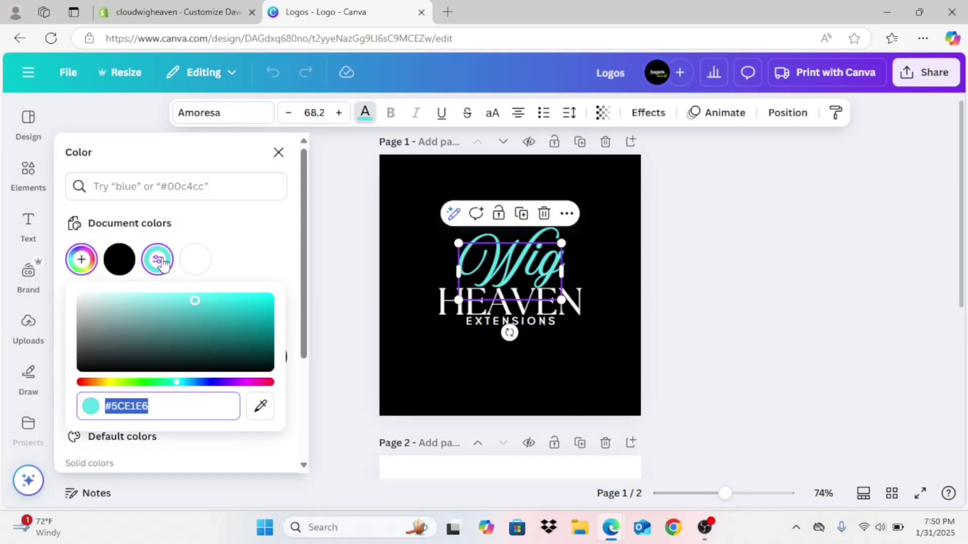
right_click(139, 406)
left_click(186, 198)
Step: Return to the Shopify theme editor and set Scheme 4's background color to #5CE1E6
left_click(197, 15)
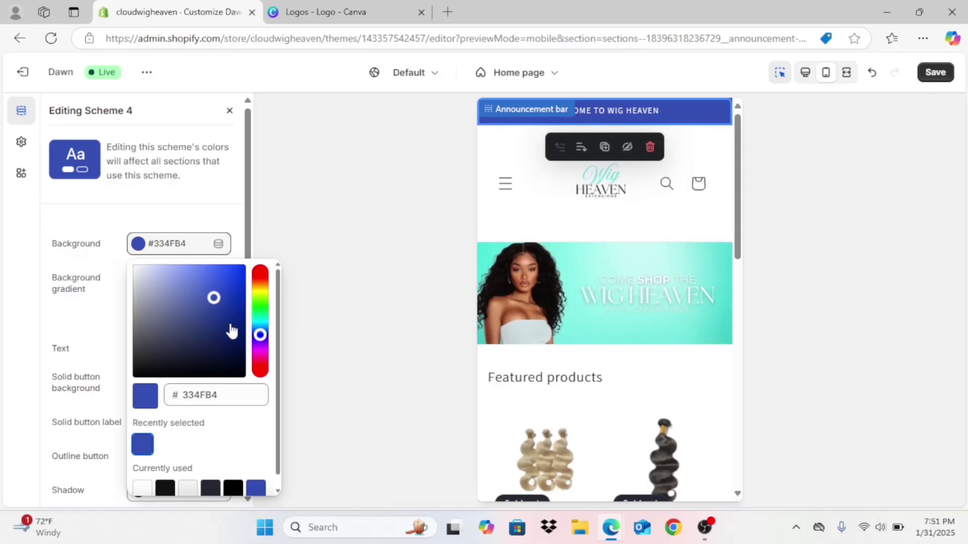
left_click(215, 390)
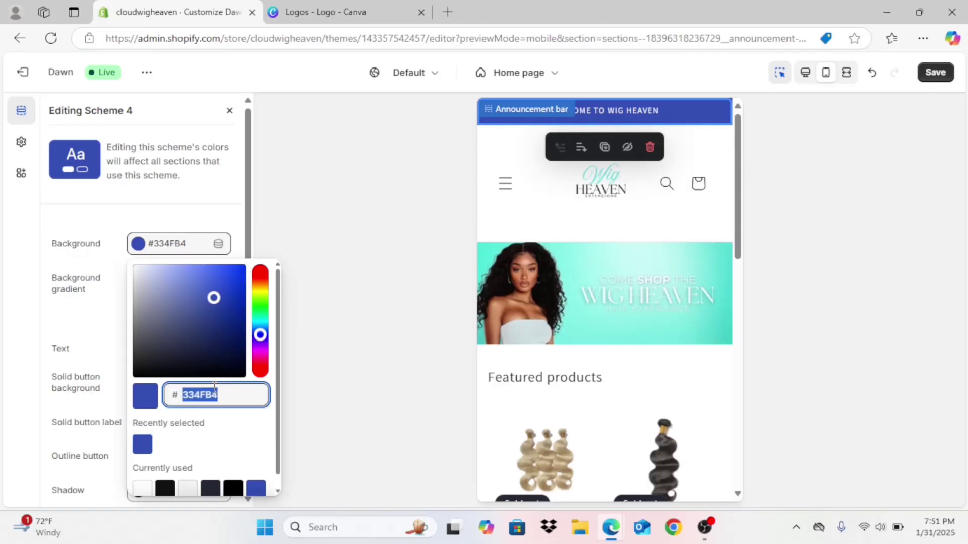
left_click(338, 377)
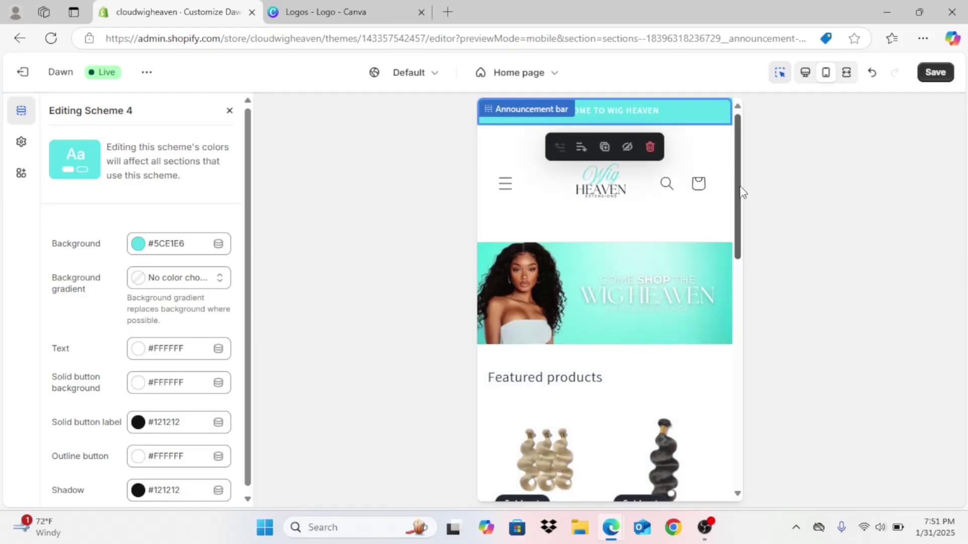
Step: Apply color scheme Scheme 4 to the home page footer with the email signup
left_click_drag(741, 192, 756, 485)
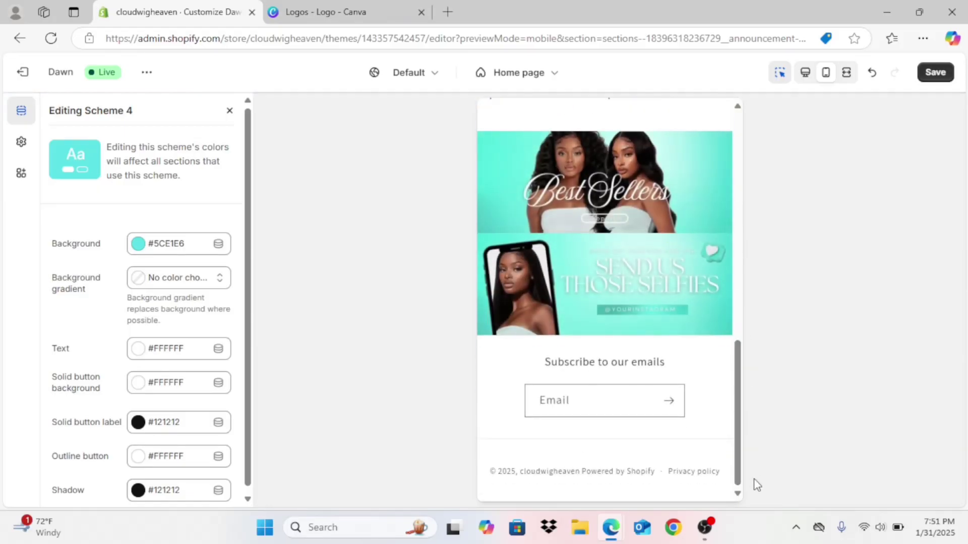
left_click(722, 396)
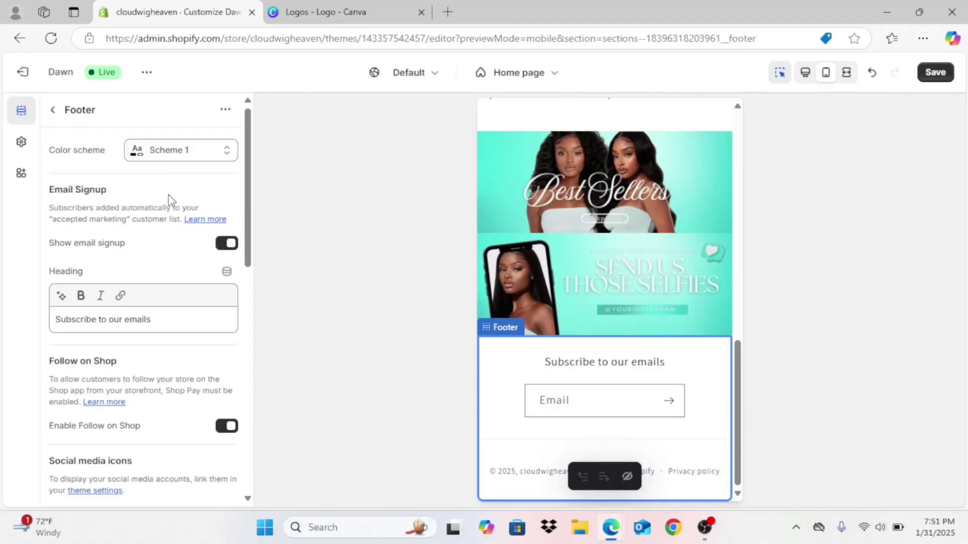
left_click(162, 154)
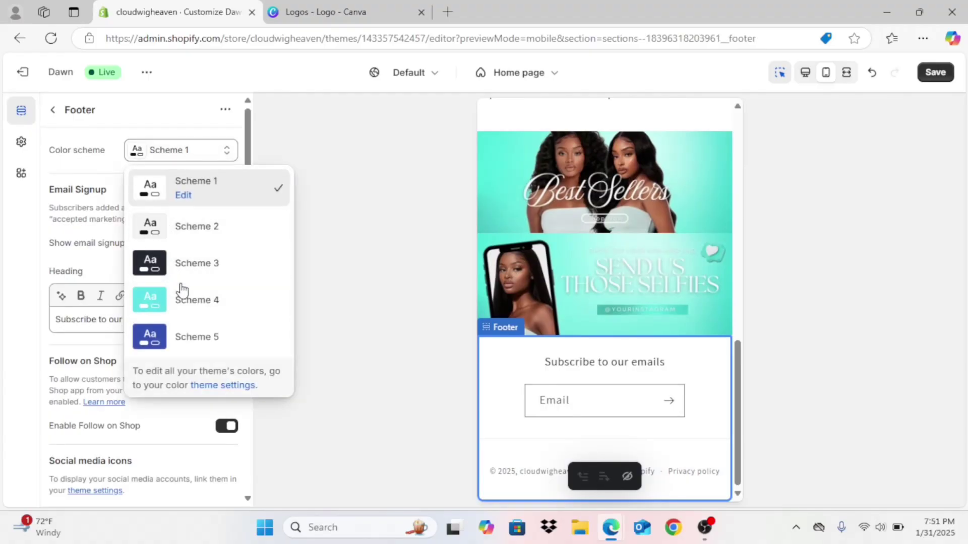
left_click(198, 298)
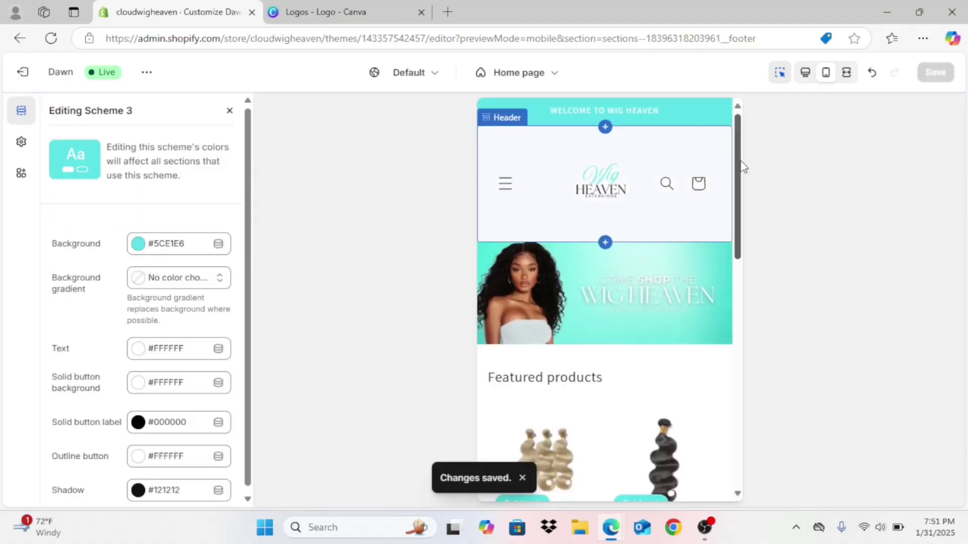
Step: Change the featured collection section's heading to Featured Bundles
left_click_drag(739, 164, 745, 237)
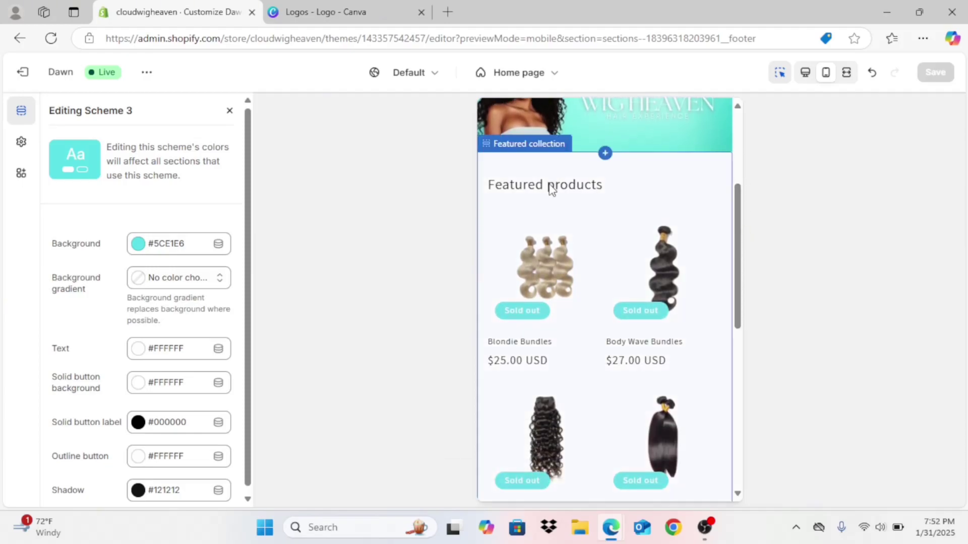
scroll(552, 190, "down", 1)
left_click(552, 191)
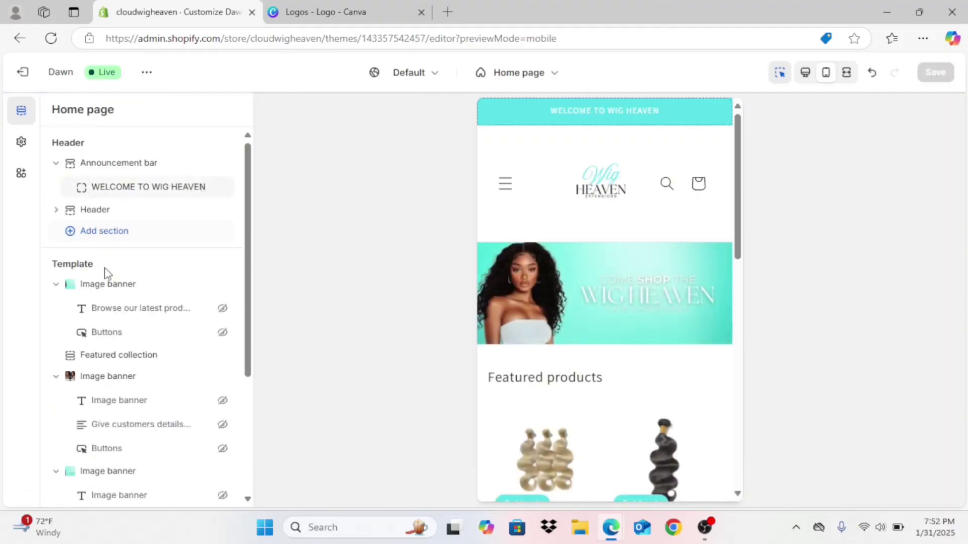
left_click(568, 383)
double_click(103, 157)
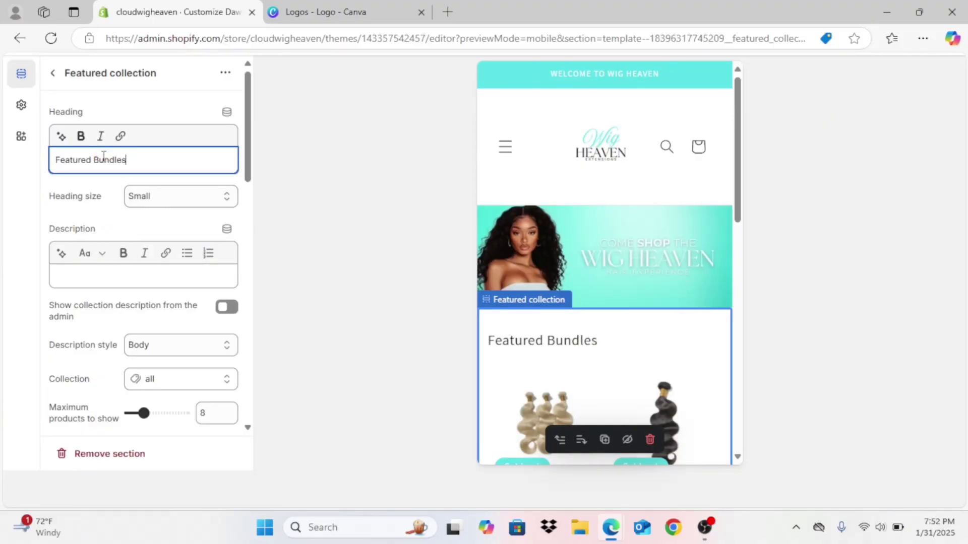
left_click(53, 75)
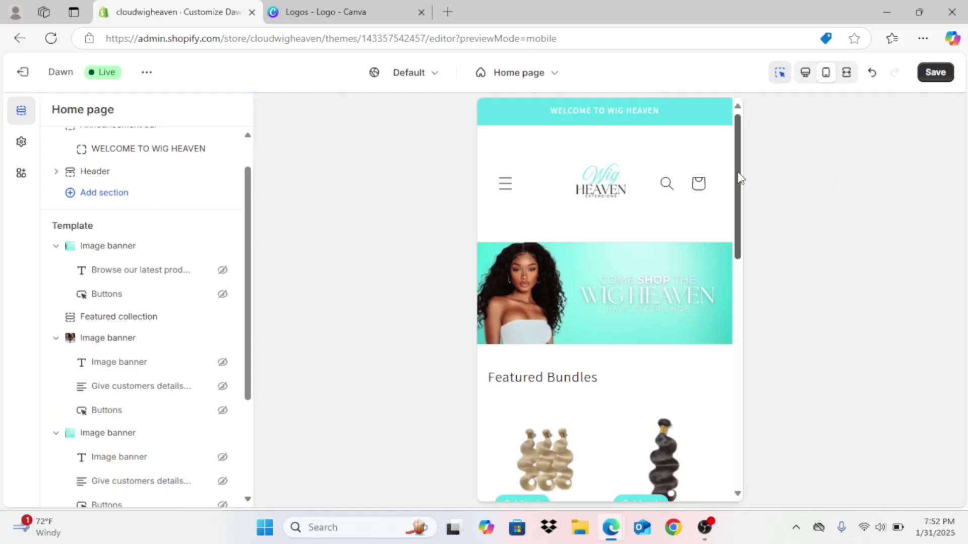
Step: Set the headings font to Fjalla One in the theme's typography settings
left_click(22, 142)
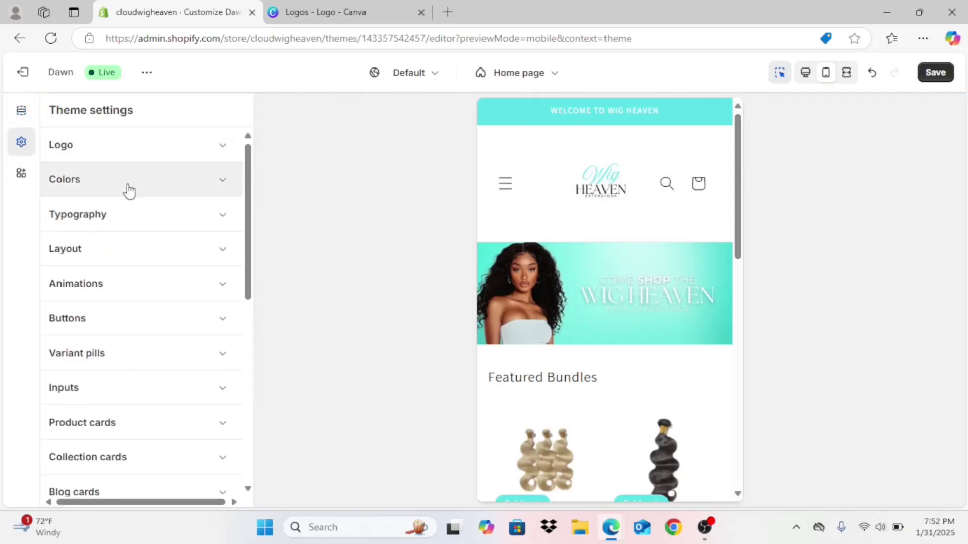
left_click(129, 219)
left_click(222, 279)
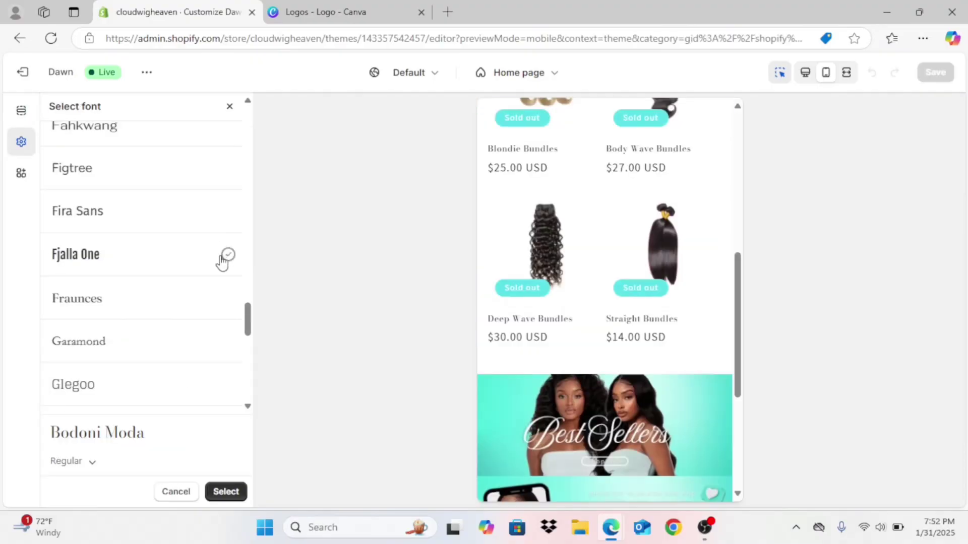
left_click(226, 268)
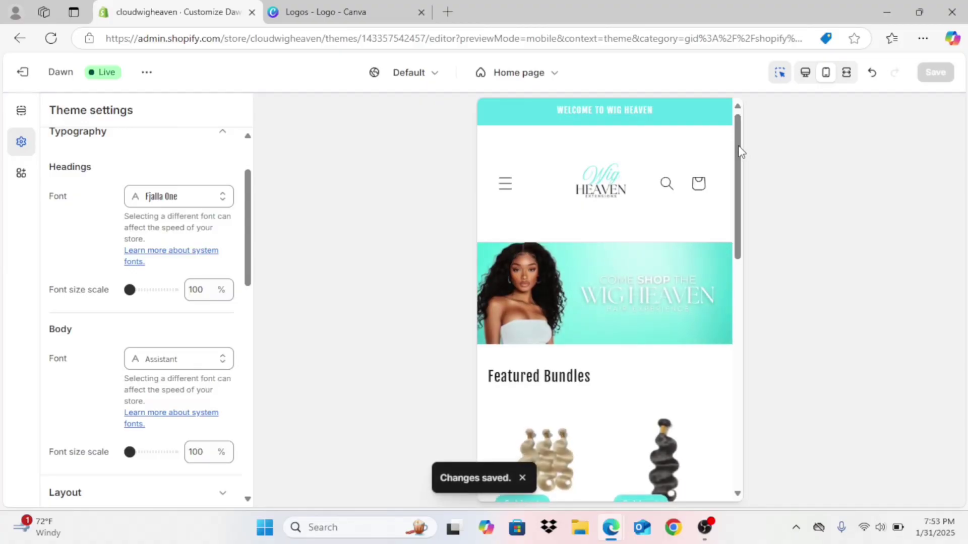
left_click_drag(740, 151, 734, 55)
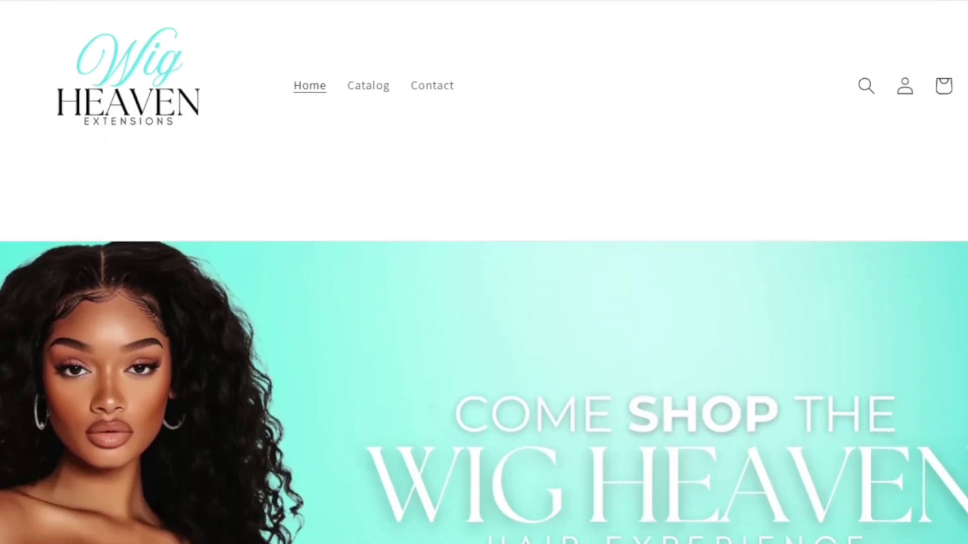